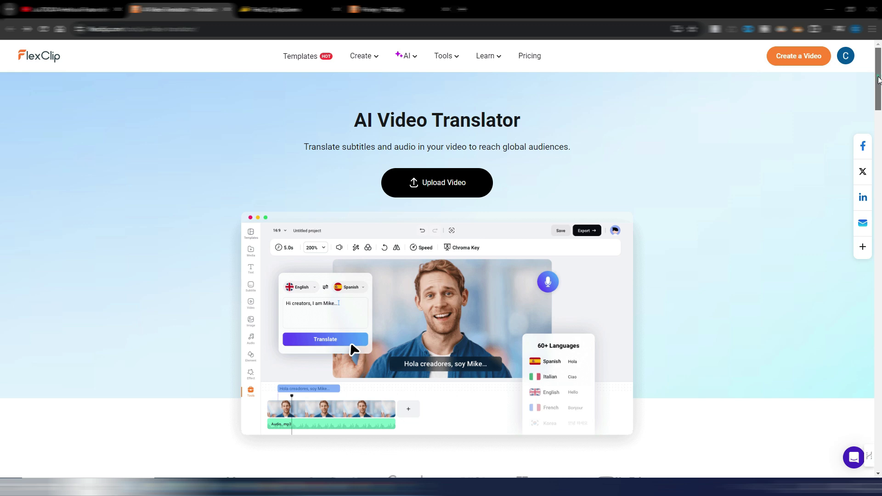
- Review the AI Video Translator page, including the AI tools list, translation features and the instructions for translating videos online
{"action": "mouse_move", "coordinate": [878, 79]}
{"action": "left_mouse_down"}
{"action": "mouse_move", "coordinate": [878, 93]}
{"action": "mouse_move", "coordinate": [879, 62]}
{"action": "left_mouse_up"}
{"action": "mouse_move", "coordinate": [412, 61]}
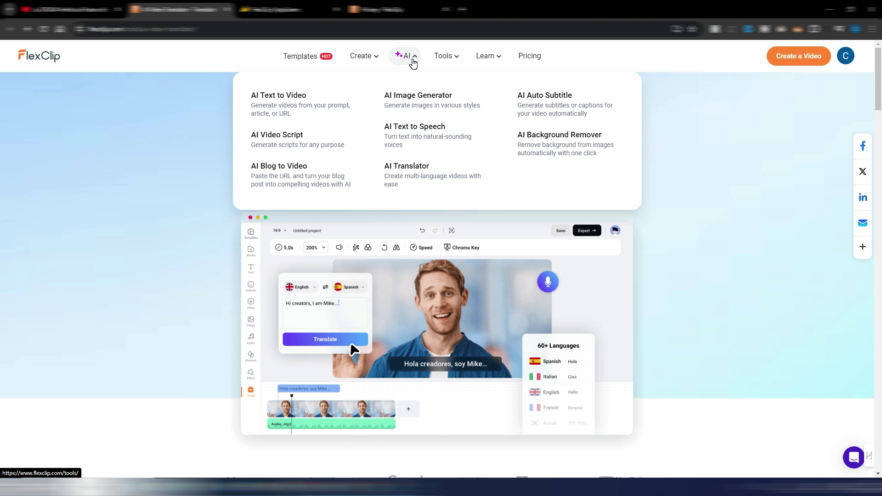
{"action": "scroll", "coordinate": [880, 134], "scroll_direction": "down", "scroll_amount": 5}
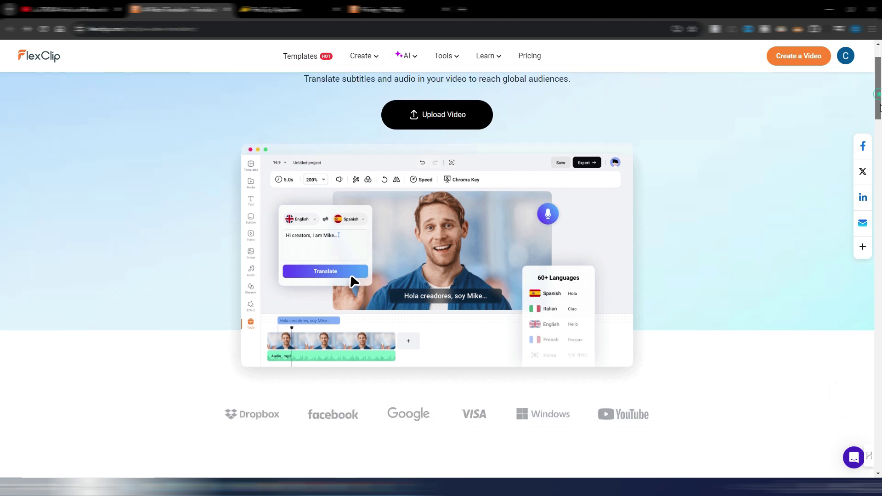
{"action": "scroll", "coordinate": [880, 134], "scroll_direction": "down", "scroll_amount": 5}
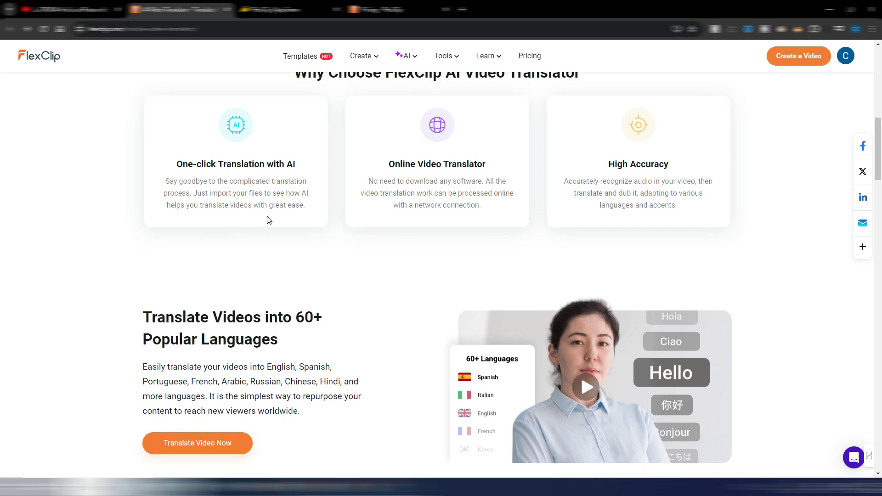
{"action": "scroll", "coordinate": [675, 248], "scroll_direction": "down", "scroll_amount": 5}
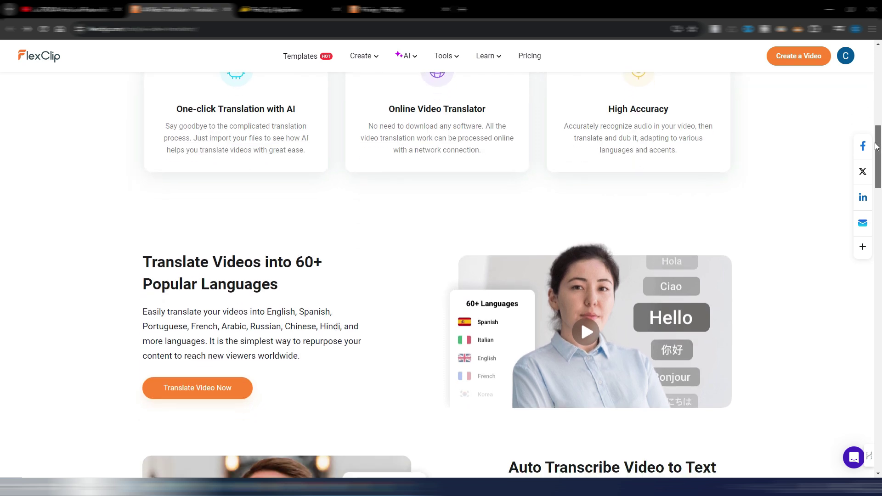
{"action": "left_click_drag", "start_coordinate": [872, 174], "coordinate": [880, 251]}
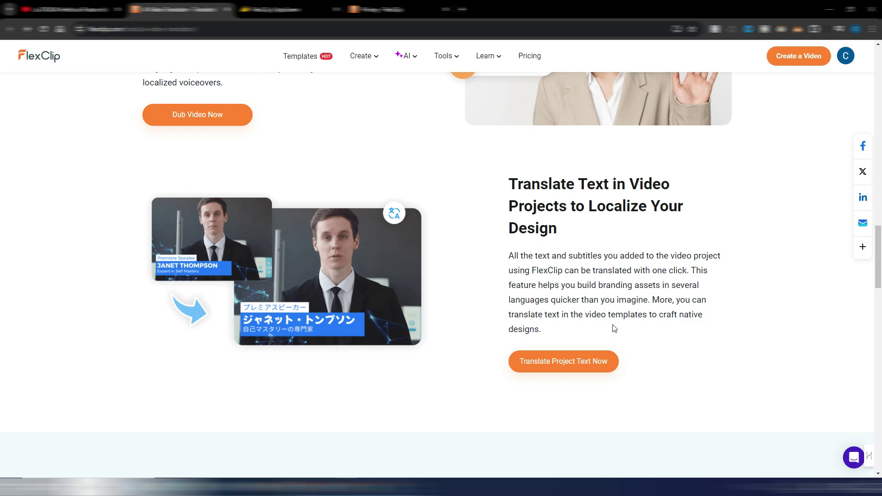
{"action": "scroll", "coordinate": [669, 323], "scroll_direction": "down", "scroll_amount": 6}
{"action": "scroll", "coordinate": [670, 317], "scroll_direction": "down", "scroll_amount": 2}
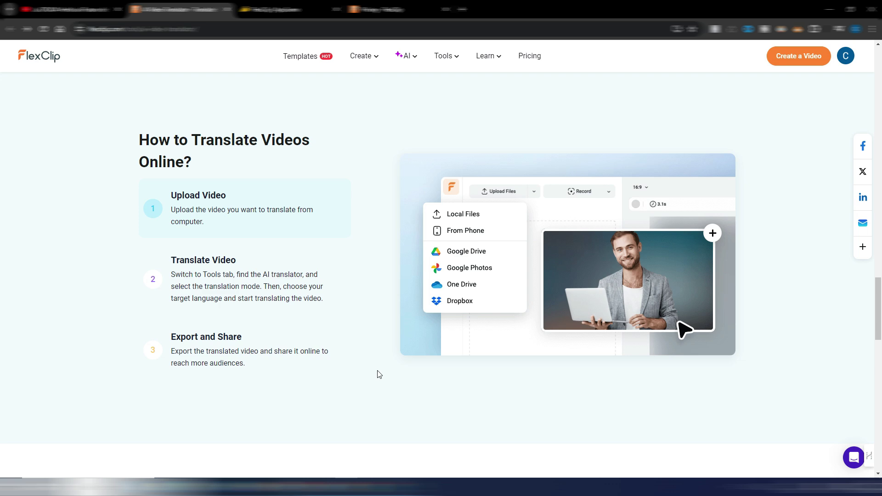
{"action": "left_click_drag", "start_coordinate": [878, 288], "coordinate": [867, 56]}
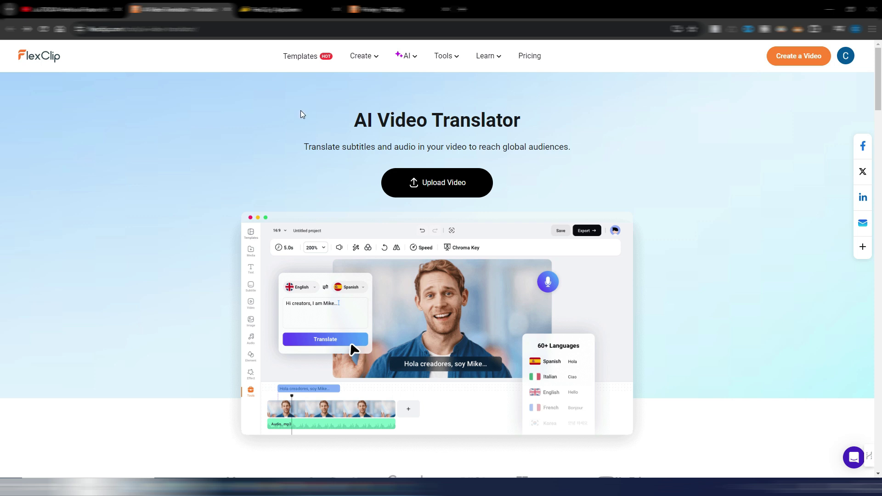
- Switch to the AppSumo page for FlexClip and examine the lifetime deal and its customer reviews
{"action": "left_click", "coordinate": [297, 10]}
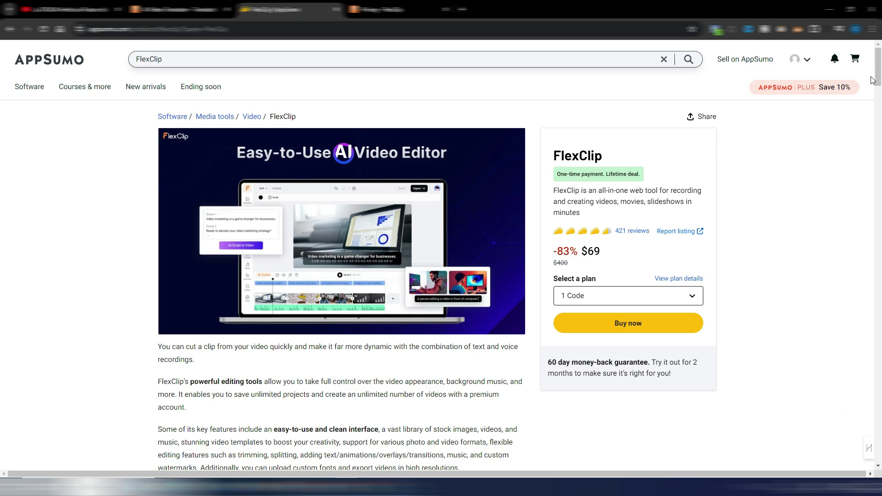
{"action": "left_click_drag", "start_coordinate": [873, 80], "coordinate": [880, 308]}
{"action": "left_click_drag", "start_coordinate": [878, 73], "coordinate": [880, 371]}
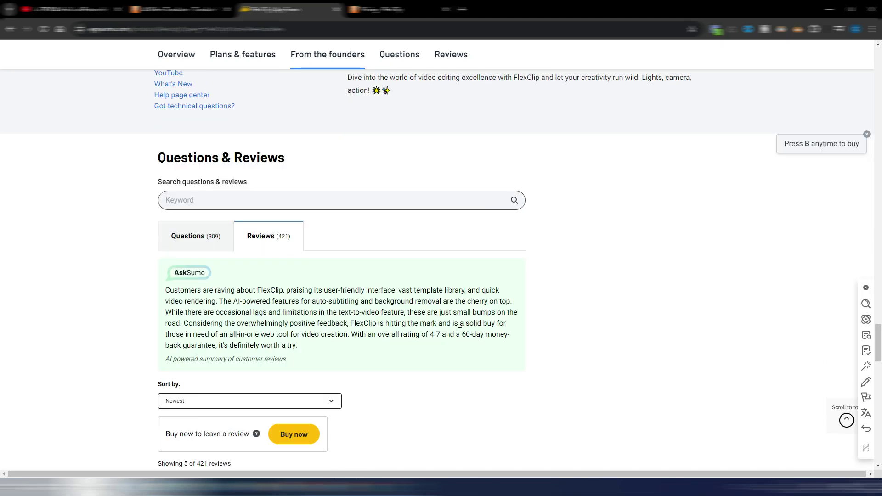
{"action": "scroll", "coordinate": [577, 329], "scroll_direction": "down", "scroll_amount": 6}
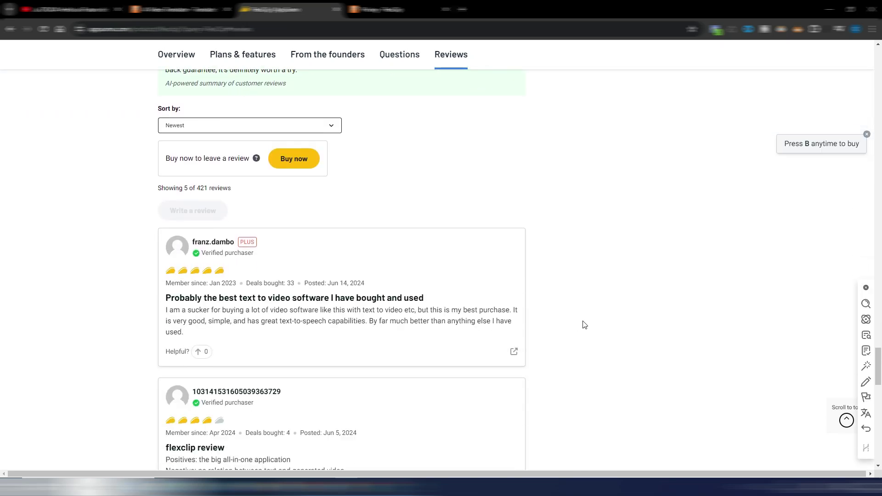
{"action": "scroll", "coordinate": [614, 319], "scroll_direction": "down", "scroll_amount": 2}
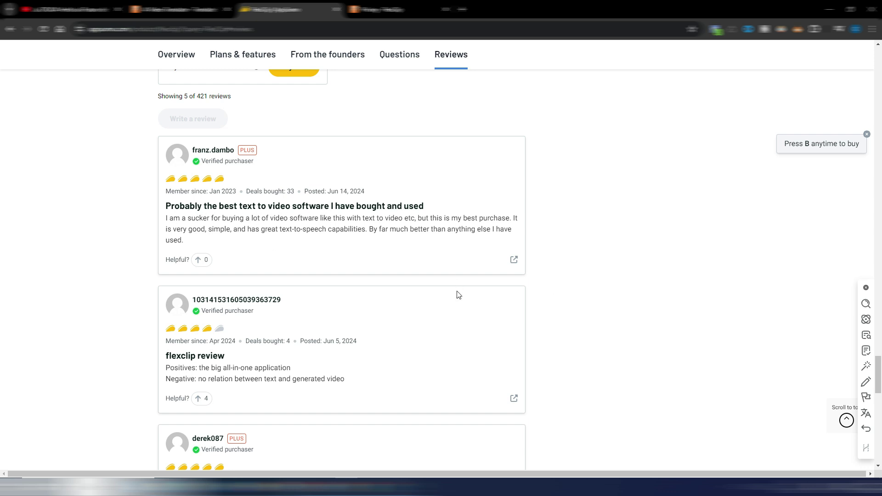
{"action": "scroll", "coordinate": [448, 303], "scroll_direction": "down", "scroll_amount": 5}
{"action": "scroll", "coordinate": [416, 309], "scroll_direction": "down", "scroll_amount": 10}
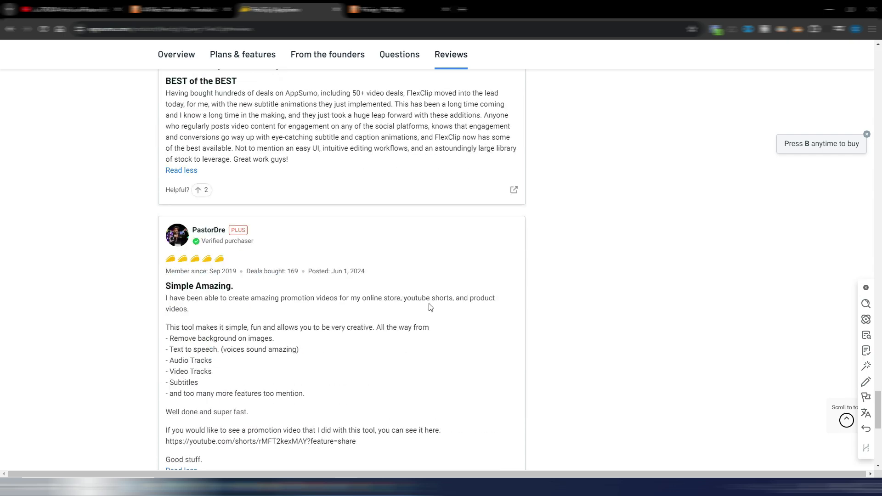
{"action": "scroll", "coordinate": [430, 305], "scroll_direction": "down", "scroll_amount": 2}
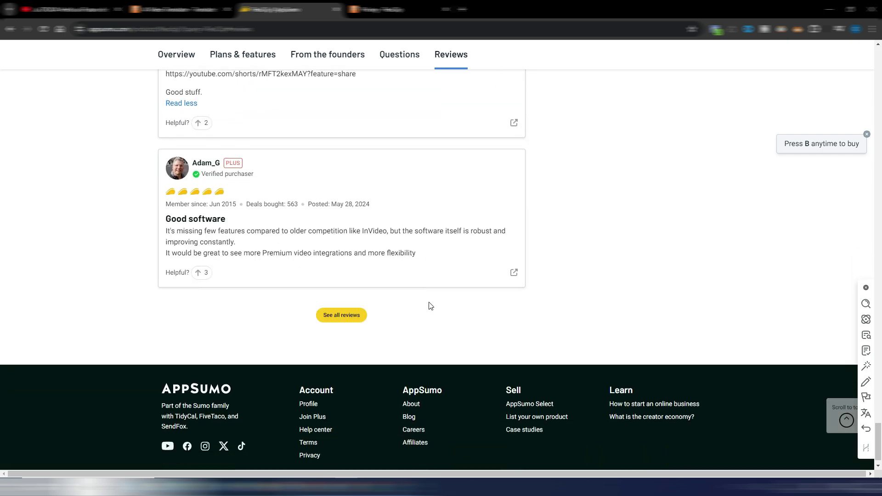
{"action": "scroll", "coordinate": [505, 308], "scroll_direction": "up", "scroll_amount": 8}
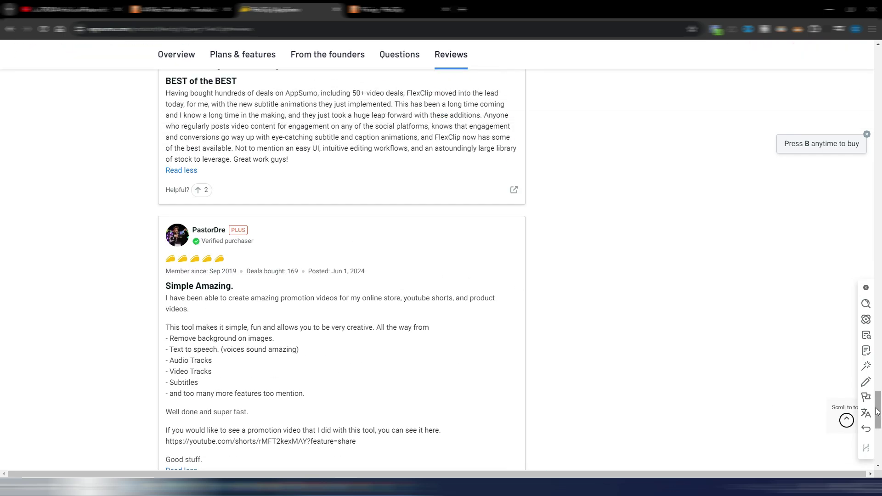
{"action": "left_click_drag", "start_coordinate": [879, 410], "coordinate": [879, 64]}
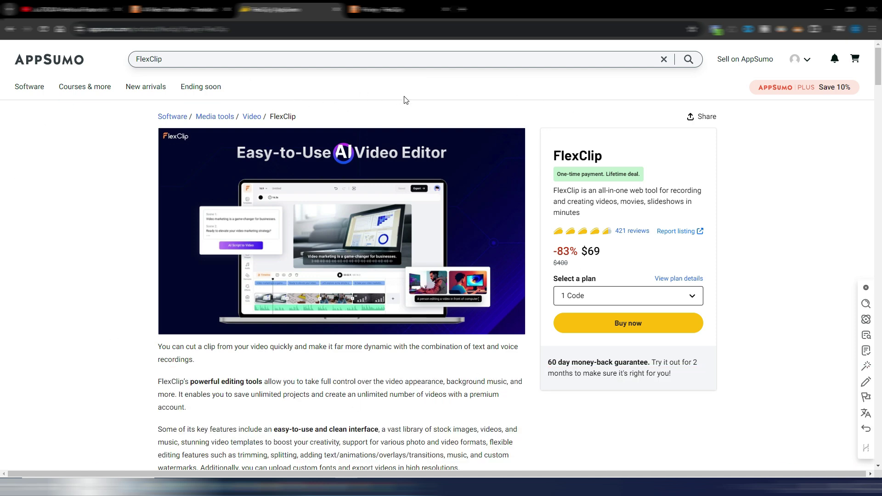
- Switch to the FlexClip pricing page and compare the plans' AI quotas, the annual billing prices and the one-time credit packages
{"action": "left_click", "coordinate": [391, 10]}
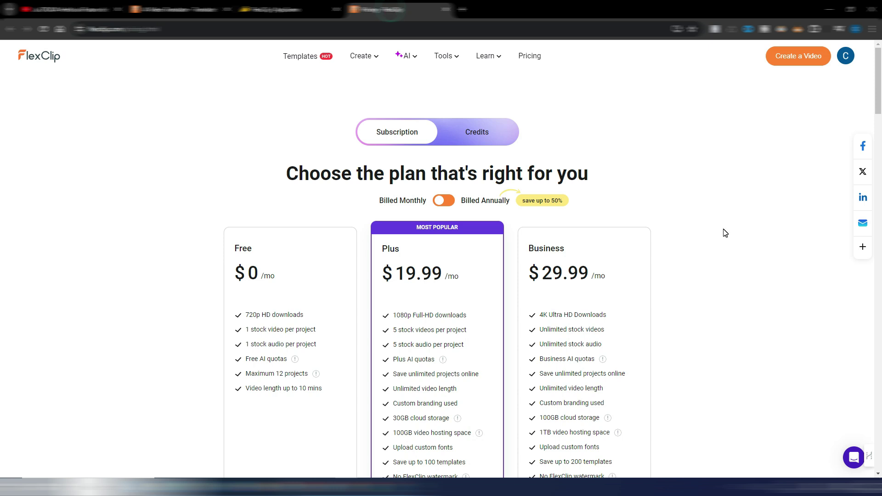
{"action": "scroll", "coordinate": [724, 238], "scroll_direction": "down", "scroll_amount": 1}
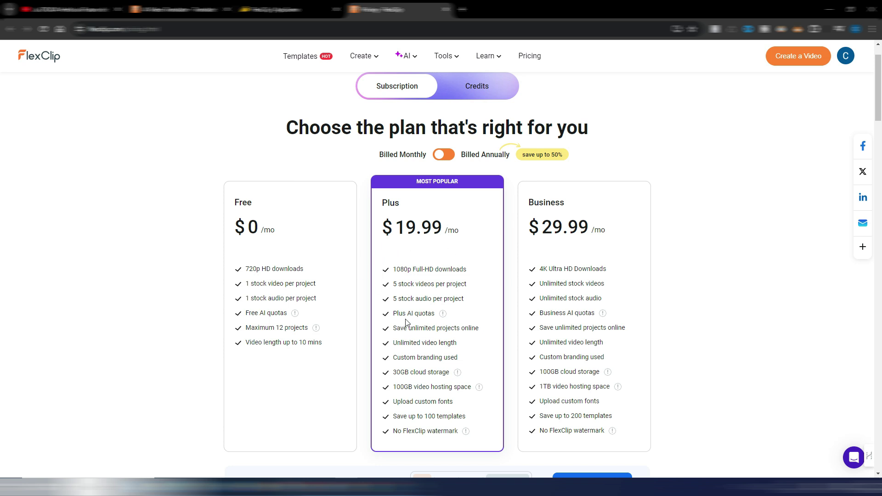
{"action": "mouse_move", "coordinate": [443, 316]}
{"action": "mouse_move", "coordinate": [603, 317]}
{"action": "left_click", "coordinate": [445, 155]}
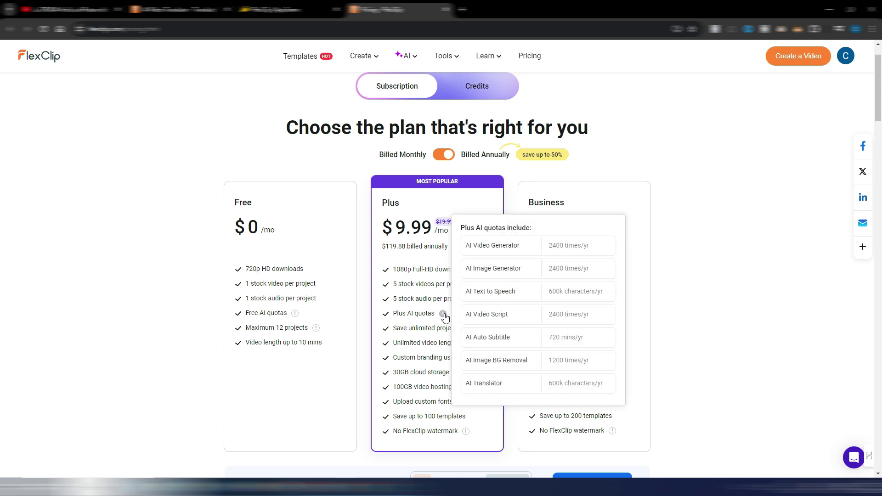
{"action": "left_click", "coordinate": [477, 87]}
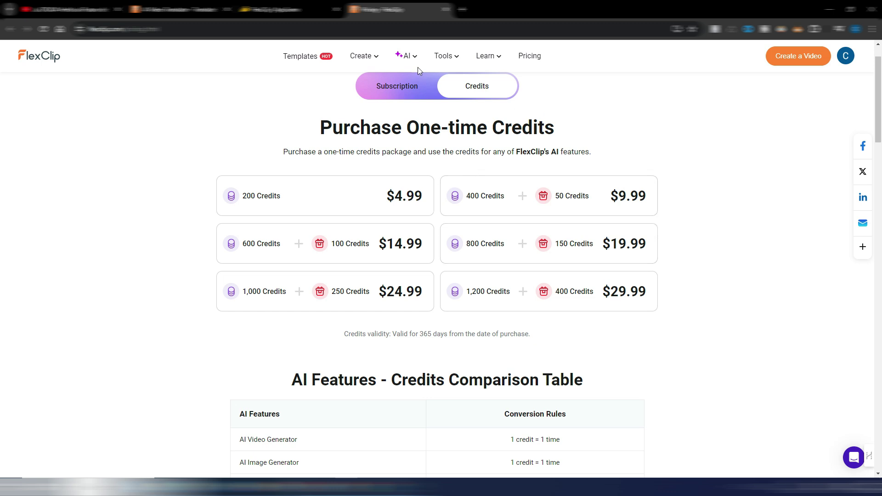
{"action": "left_click", "coordinate": [399, 86]}
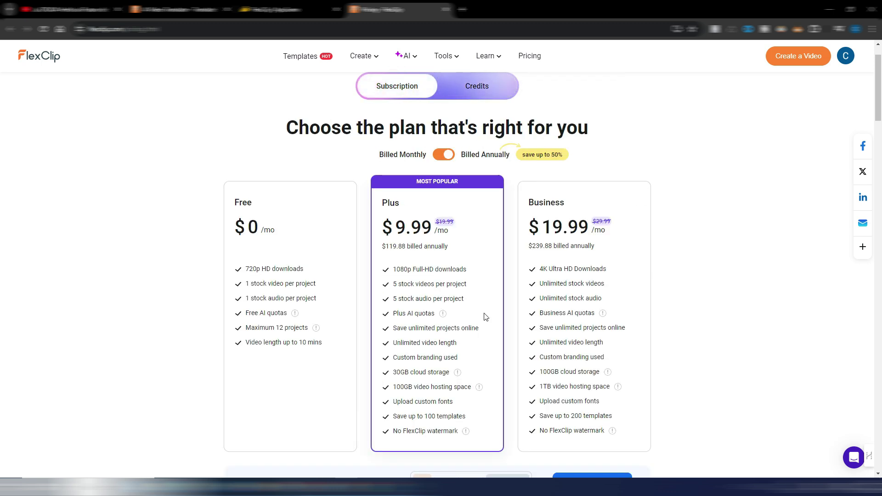
- Switch to the FlexClip editor, preview the beginning of the uploaded Breakdance video and return the playhead to the start
{"action": "key", "text": "ctrl+2"}
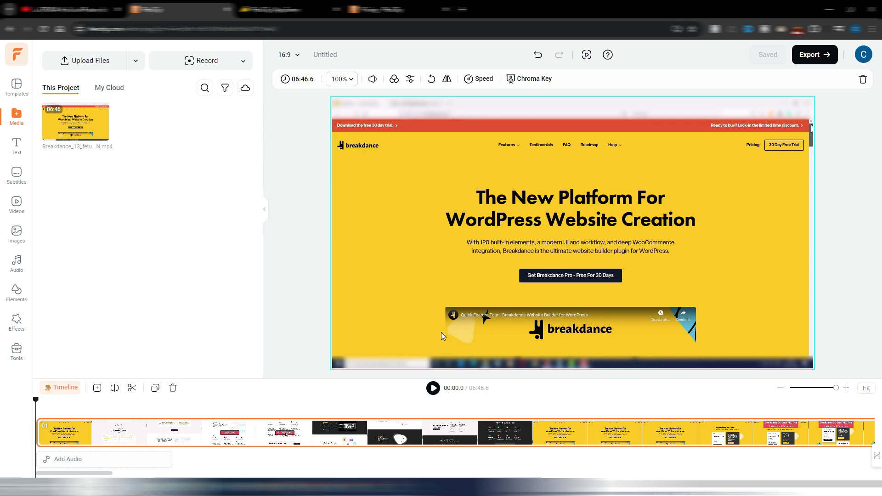
{"action": "left_click", "coordinate": [433, 389]}
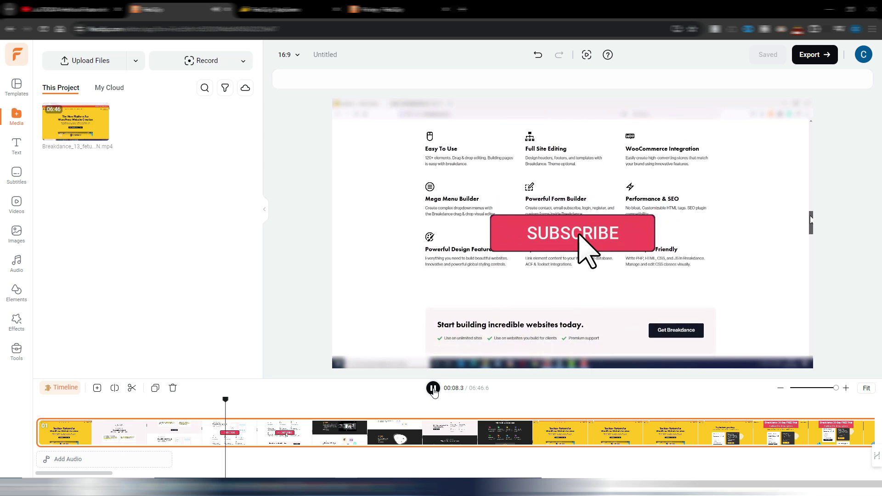
{"action": "left_click", "coordinate": [226, 430]}
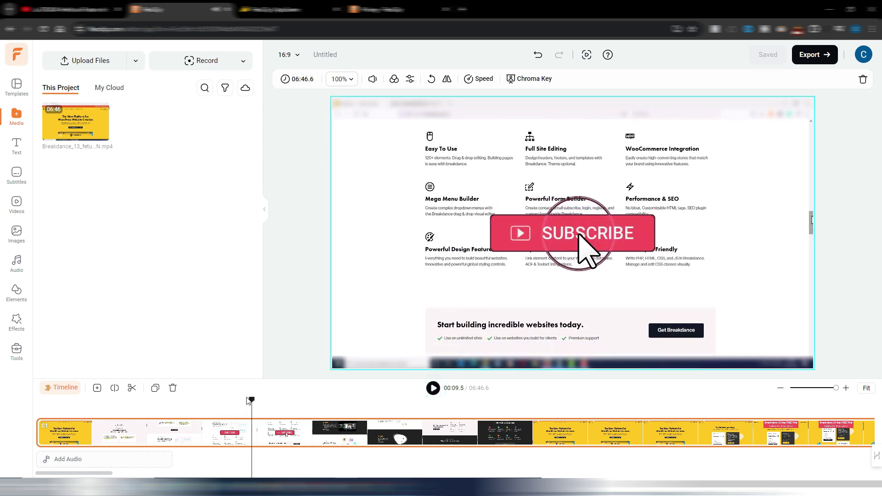
{"action": "left_click", "coordinate": [36, 399]}
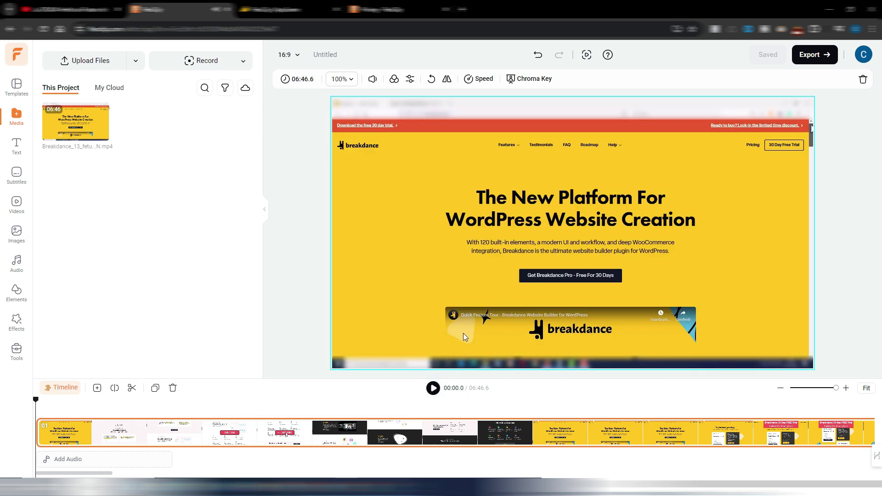
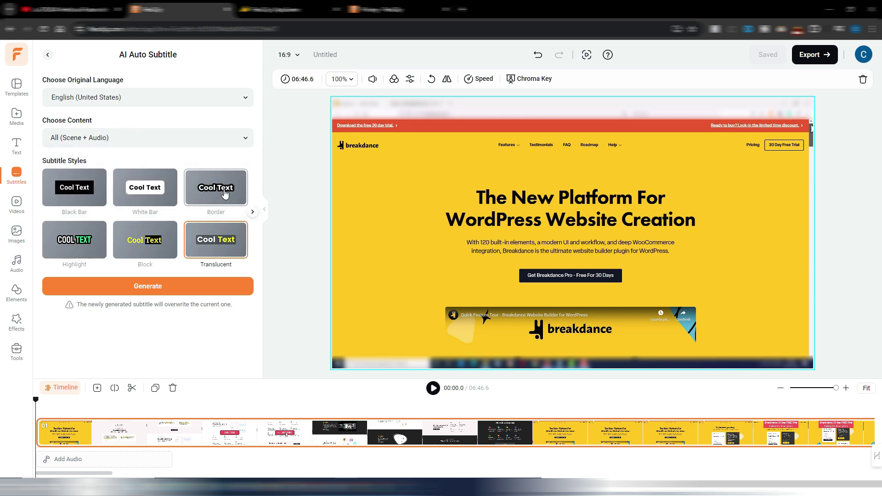
- Generate AI subtitles in English (United States) for all scene and audio content, using the Translucent style
{"action": "left_click", "coordinate": [218, 243]}
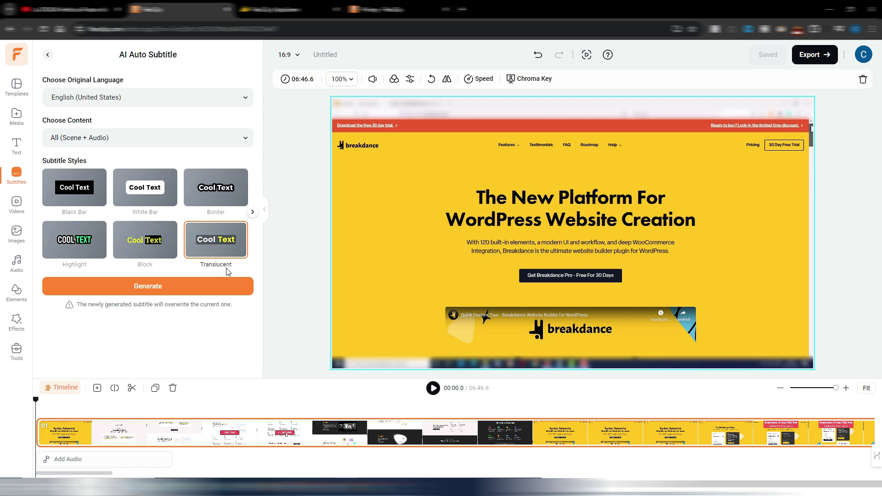
{"action": "left_click", "coordinate": [159, 287]}
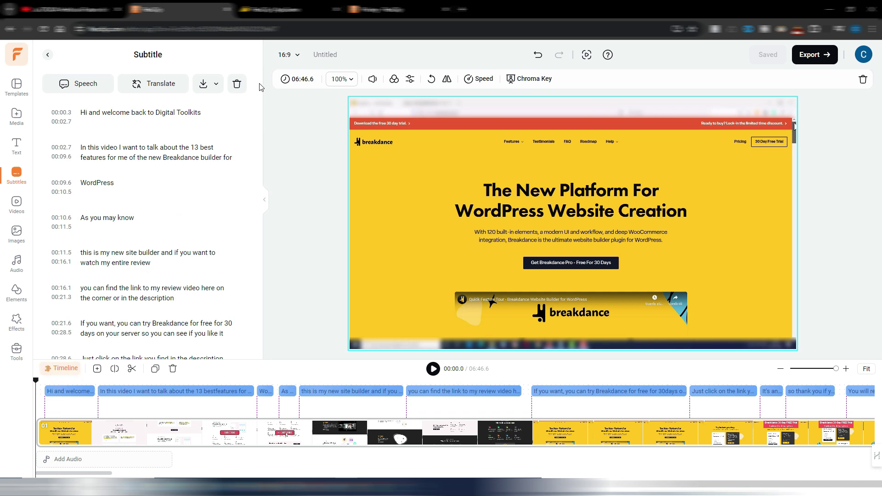
{"action": "mouse_move", "coordinate": [258, 82]}
{"action": "left_mouse_down"}
{"action": "mouse_move", "coordinate": [259, 308]}
{"action": "mouse_move", "coordinate": [258, 85]}
{"action": "left_mouse_up"}
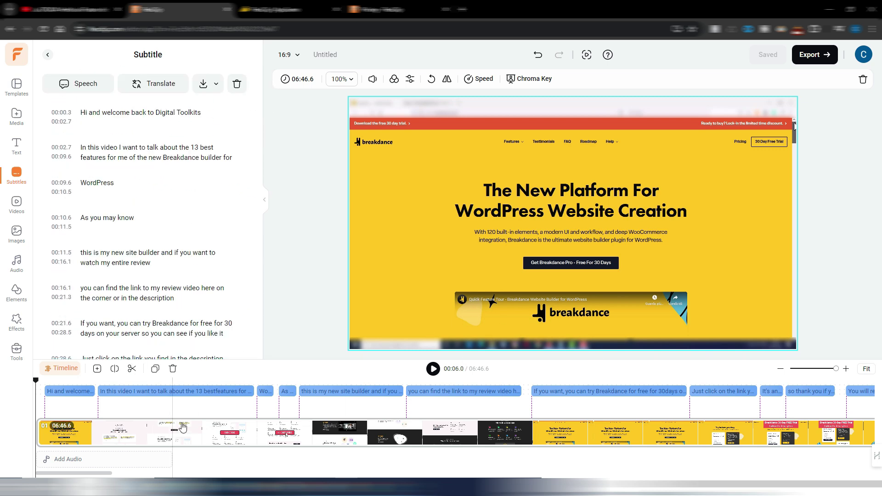
- Play the opening section of the video to check the generated subtitles against the speech
{"action": "left_click", "coordinate": [433, 369]}
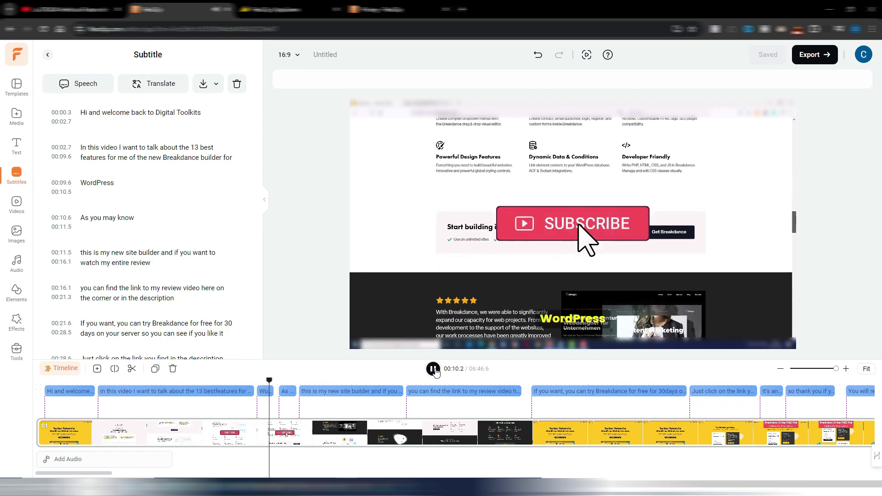
{"action": "left_click", "coordinate": [433, 369]}
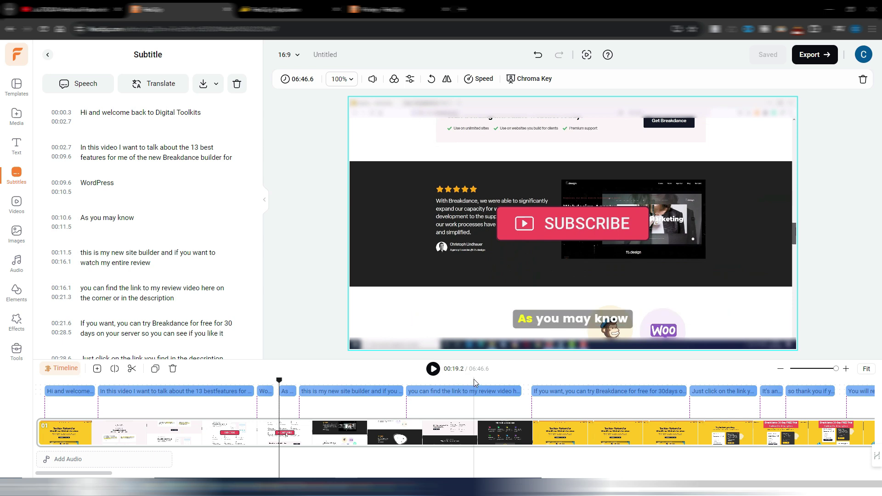
{"action": "left_click", "coordinate": [434, 370]}
{"action": "left_click", "coordinate": [433, 370]}
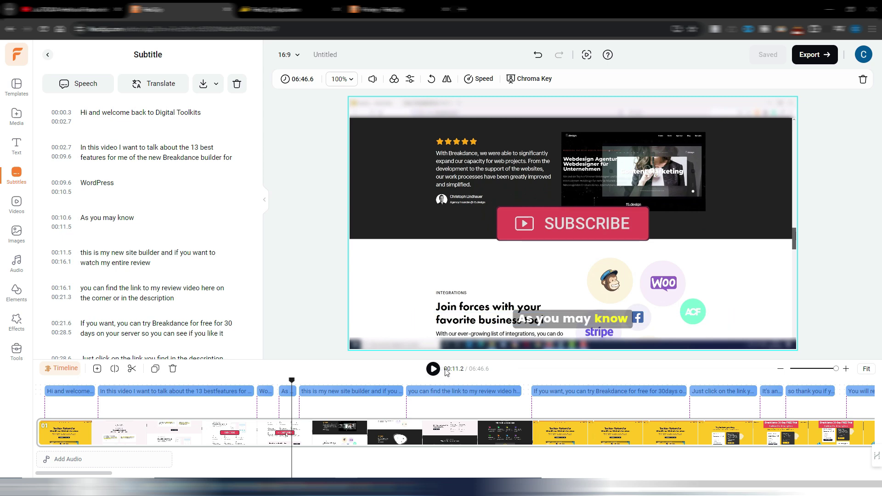
{"action": "left_click", "coordinate": [432, 368]}
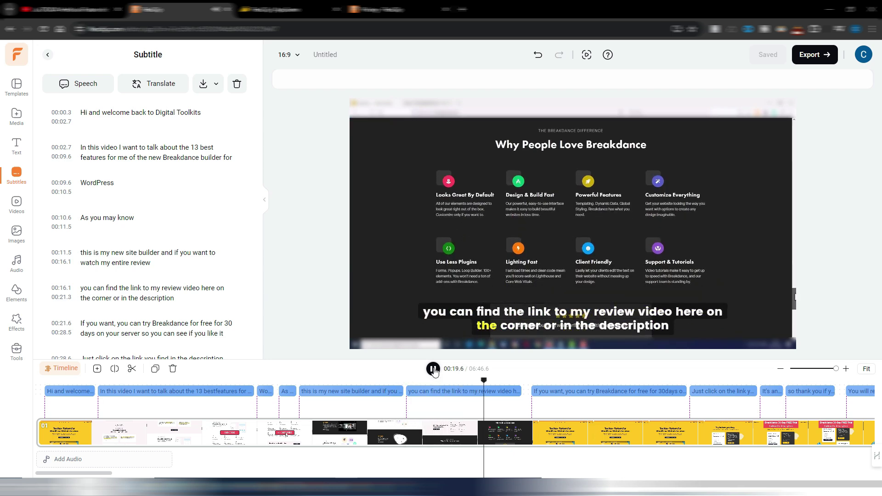
{"action": "left_click", "coordinate": [433, 370]}
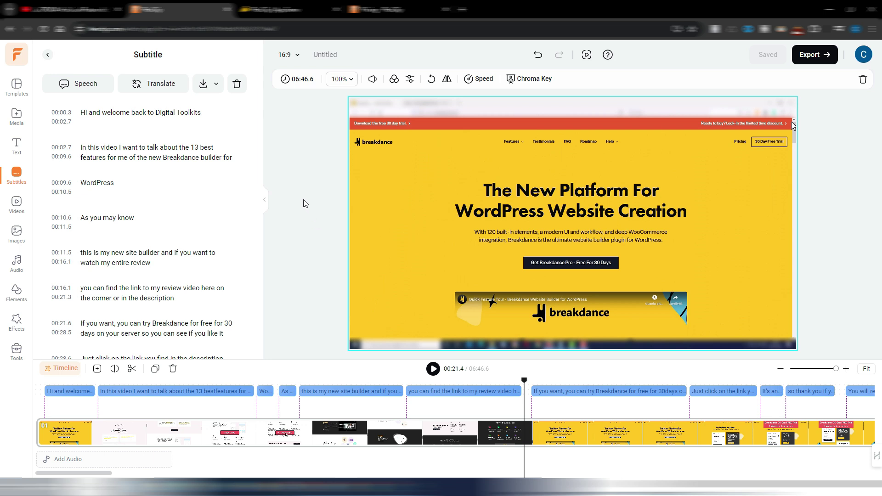
- Open the subtitle translation settings, review the subtitle lines included in the translation and confirm the selection
{"action": "left_click", "coordinate": [159, 88]}
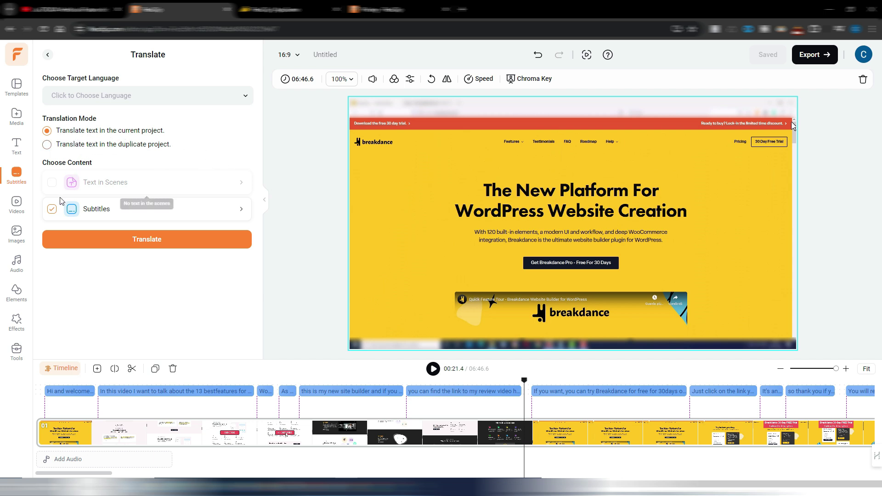
{"action": "left_click", "coordinate": [242, 209]}
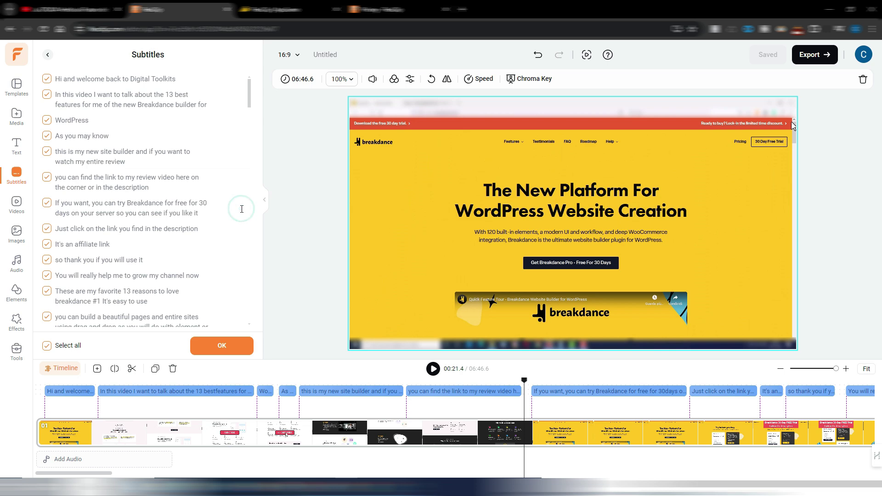
{"action": "mouse_move", "coordinate": [249, 104]}
{"action": "left_mouse_down"}
{"action": "mouse_move", "coordinate": [245, 191]}
{"action": "mouse_move", "coordinate": [250, 95]}
{"action": "left_mouse_up"}
{"action": "left_click", "coordinate": [49, 122]}
{"action": "left_click", "coordinate": [214, 346]}
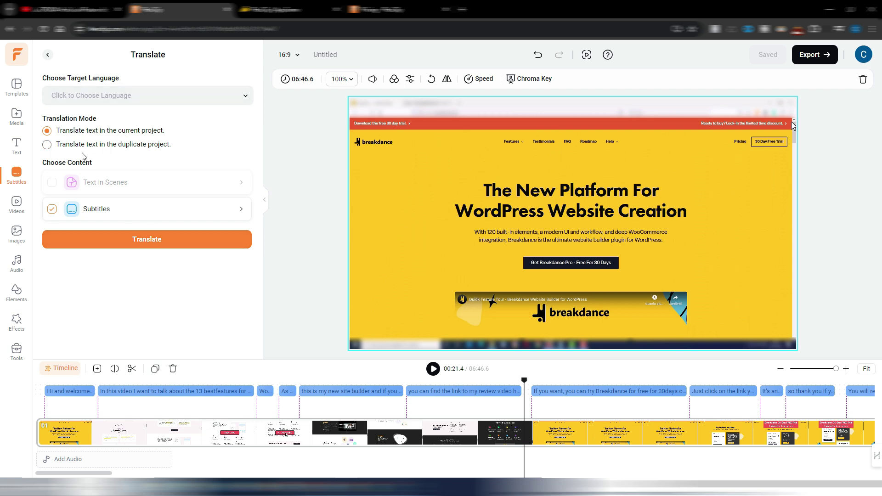
- Translate the subtitles into Spanish within the current project
{"action": "left_click", "coordinate": [152, 95]}
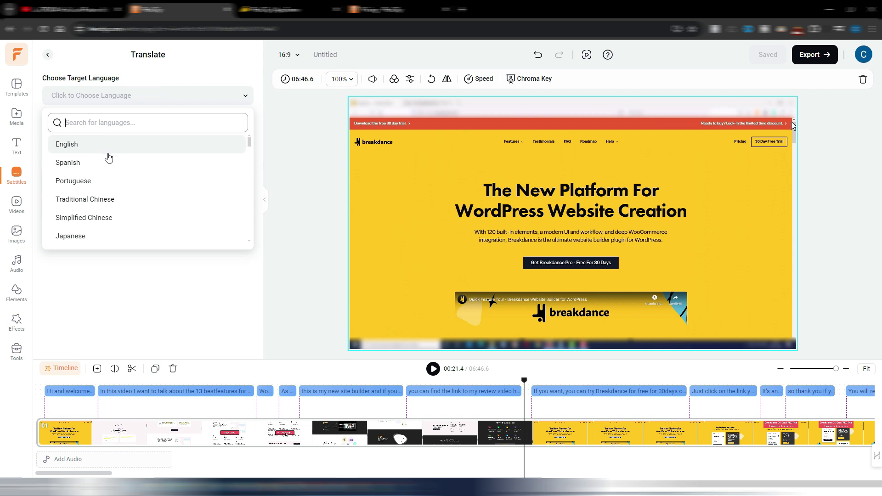
{"action": "scroll", "coordinate": [116, 184], "scroll_direction": "down", "scroll_amount": 5}
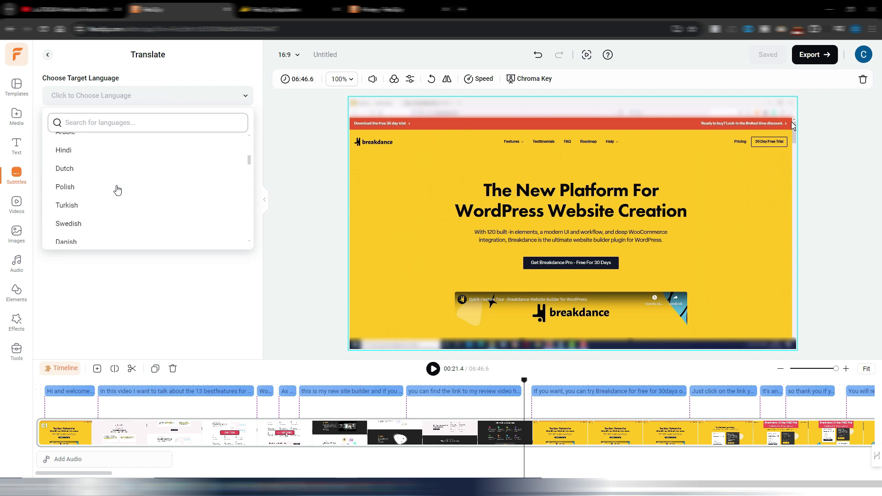
{"action": "scroll", "coordinate": [118, 189], "scroll_direction": "down", "scroll_amount": 4}
{"action": "left_click_drag", "start_coordinate": [249, 177], "coordinate": [248, 122]}
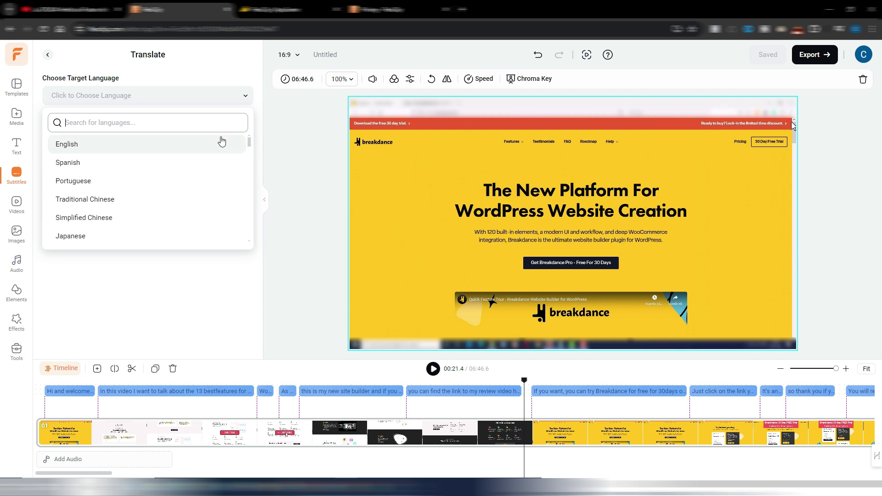
{"action": "left_click", "coordinate": [71, 167]}
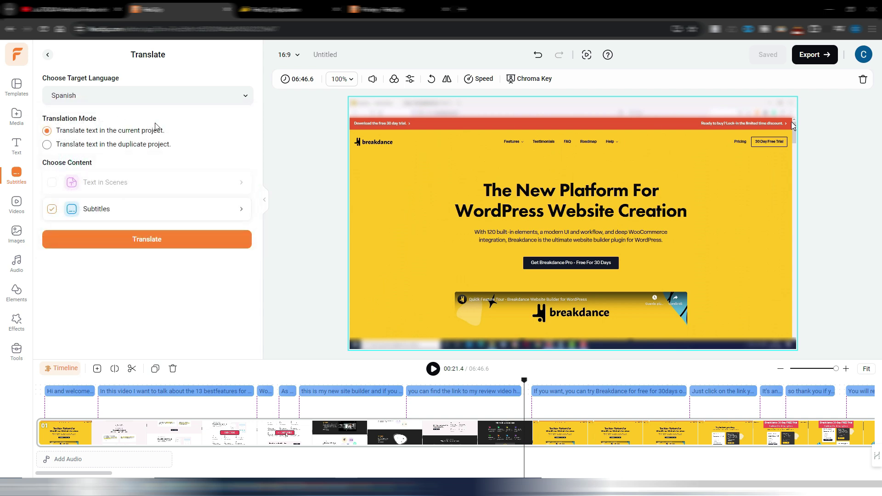
{"action": "left_click", "coordinate": [157, 243]}
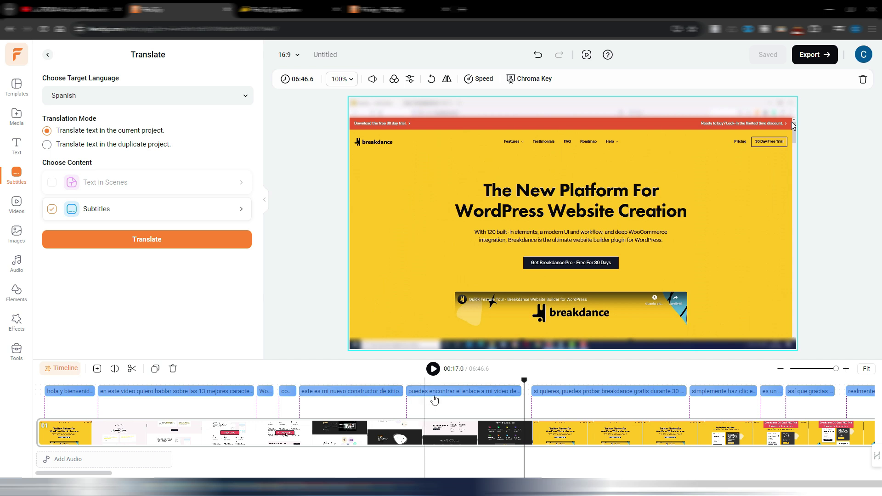
- Play the video from the start of the first subtitle to check the Spanish subtitles against the footage
{"action": "left_click", "coordinate": [46, 384]}
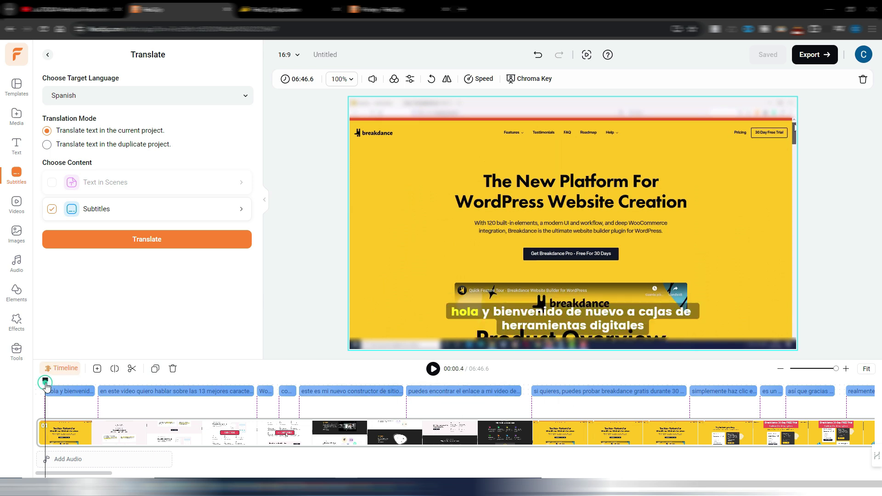
{"action": "left_click", "coordinate": [432, 370]}
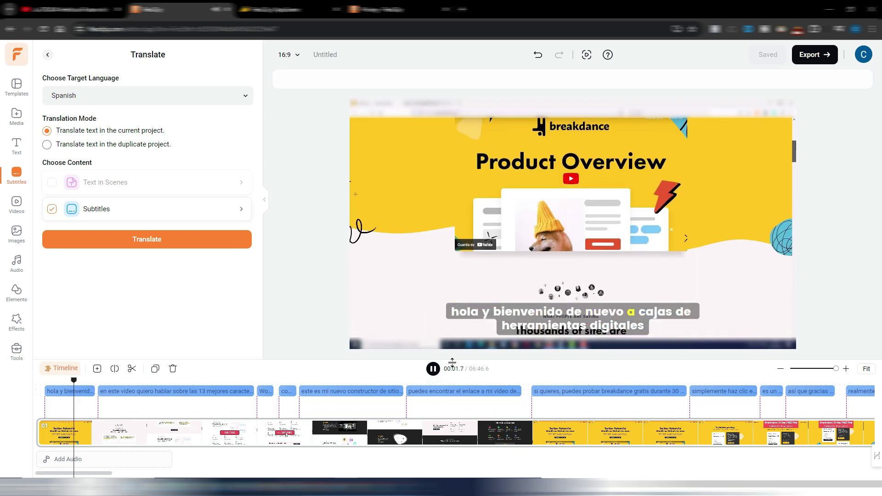
{"action": "left_click", "coordinate": [433, 369]}
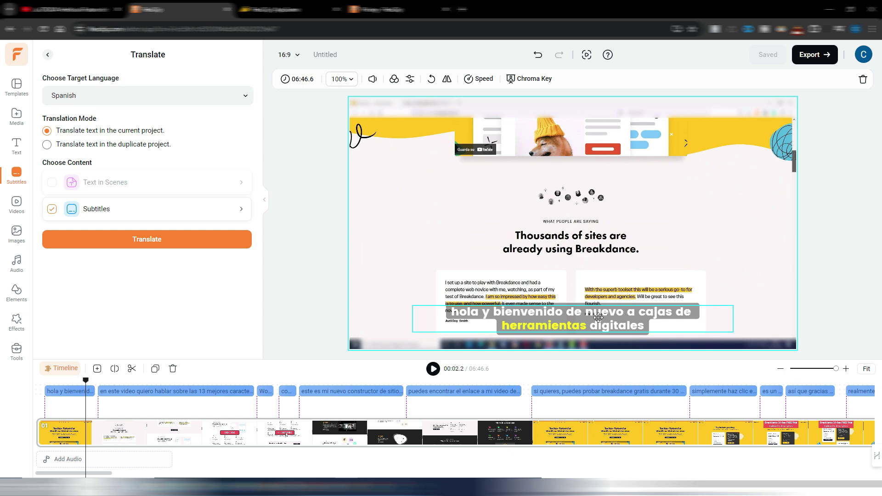
{"action": "left_click", "coordinate": [433, 369]}
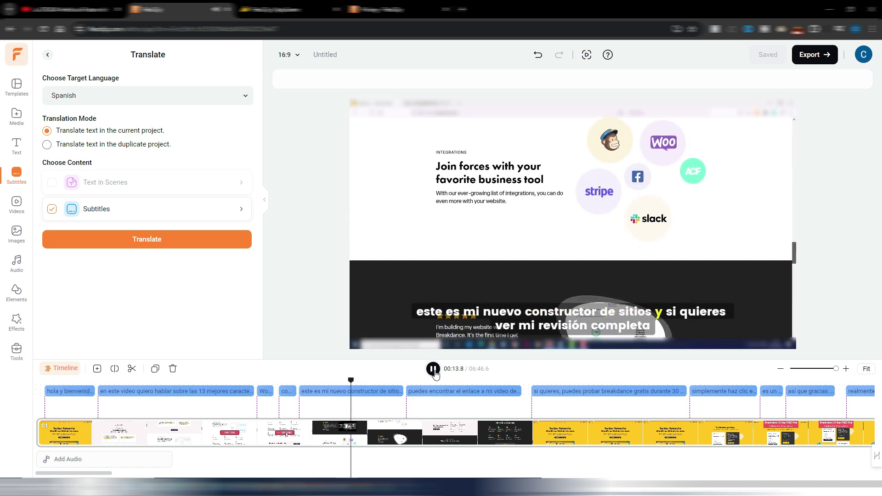
{"action": "left_click", "coordinate": [433, 369]}
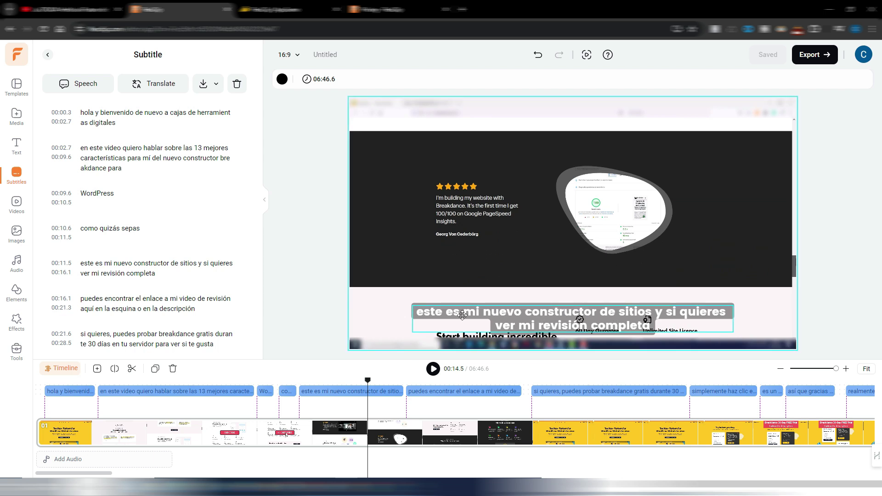
- Open the subtitle-to-speech settings for the translated subtitles and set the speech language to Spanish (United States)
{"action": "mouse_move", "coordinate": [252, 245]}
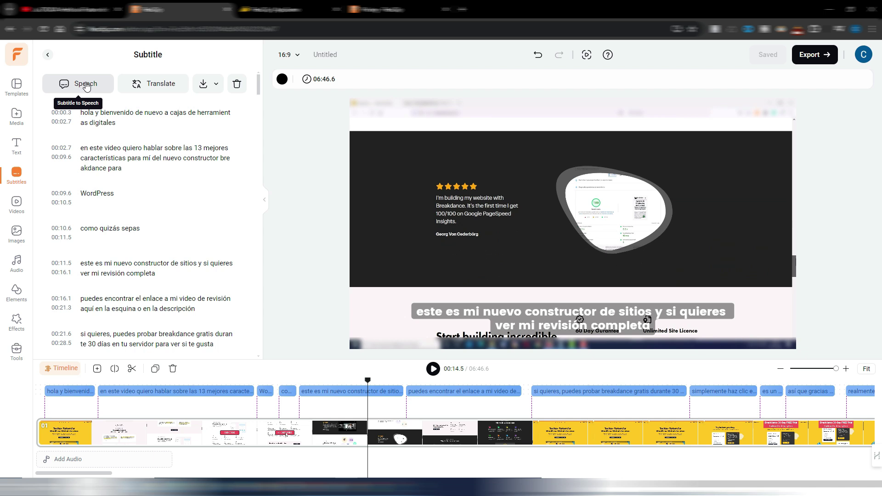
{"action": "left_click", "coordinate": [86, 86]}
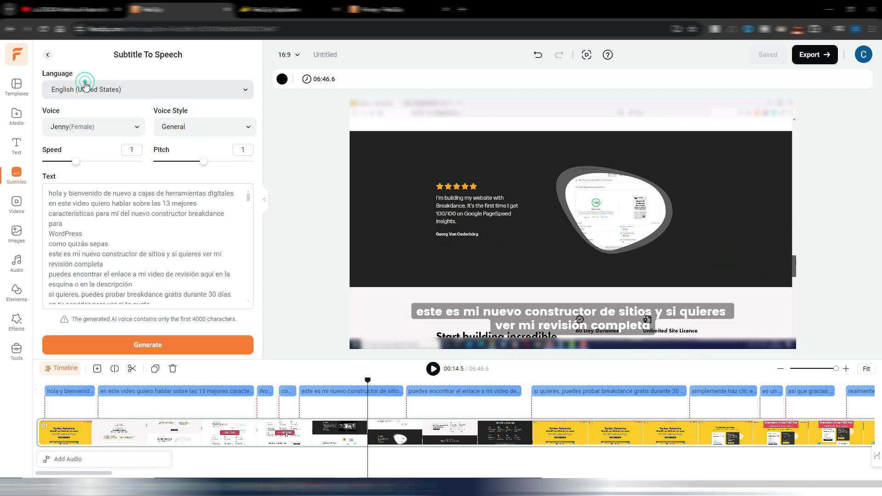
{"action": "left_click", "coordinate": [116, 91]}
{"action": "scroll", "coordinate": [148, 179], "scroll_direction": "down", "scroll_amount": 5}
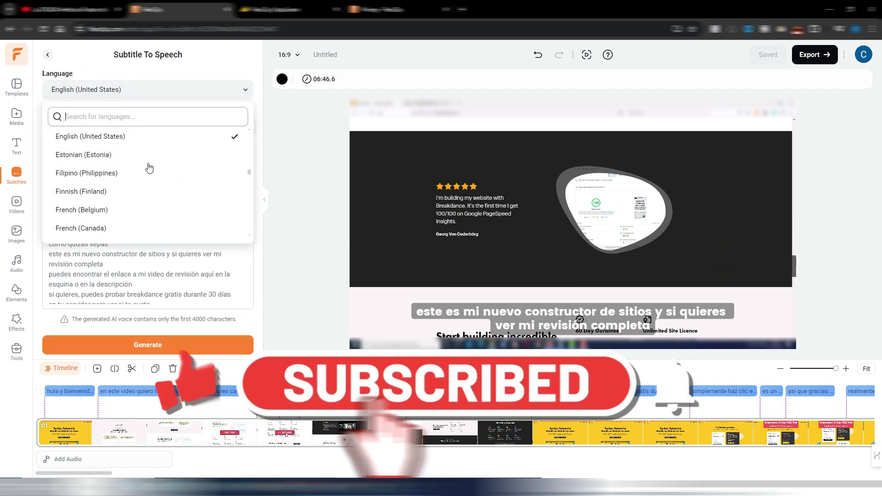
{"action": "scroll", "coordinate": [149, 168], "scroll_direction": "down", "scroll_amount": 6}
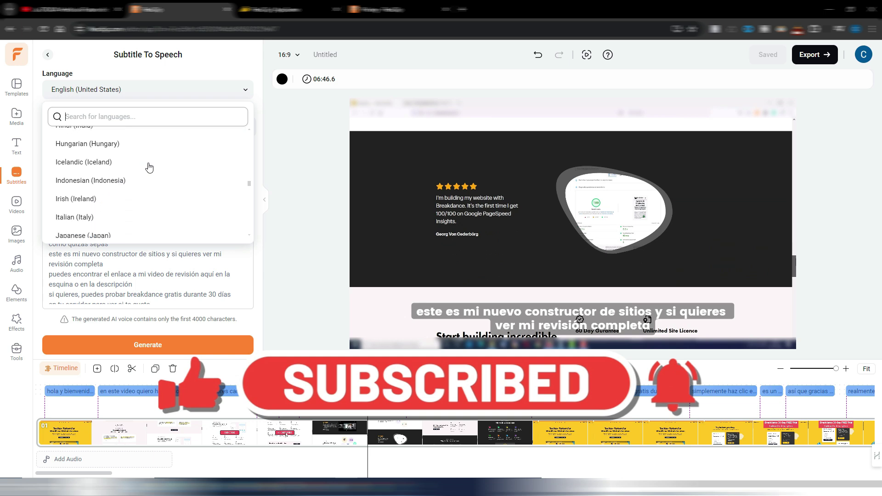
{"action": "scroll", "coordinate": [150, 169], "scroll_direction": "down", "scroll_amount": 15}
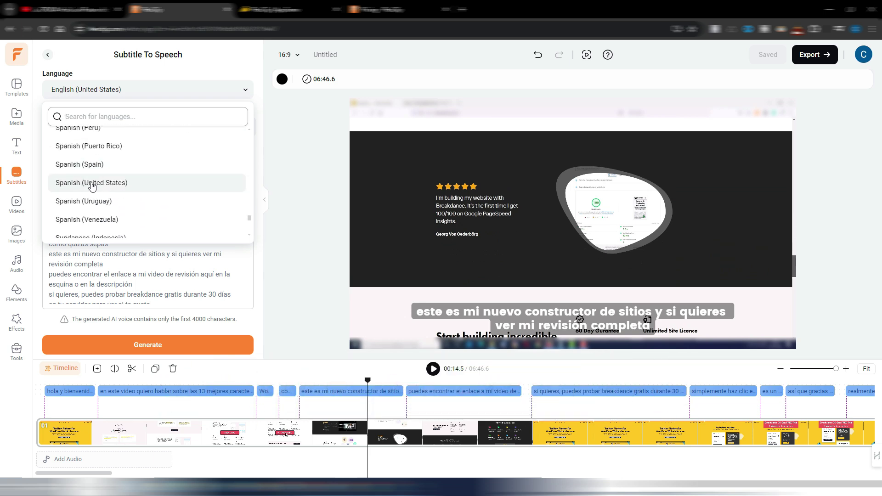
{"action": "left_click", "coordinate": [94, 184]}
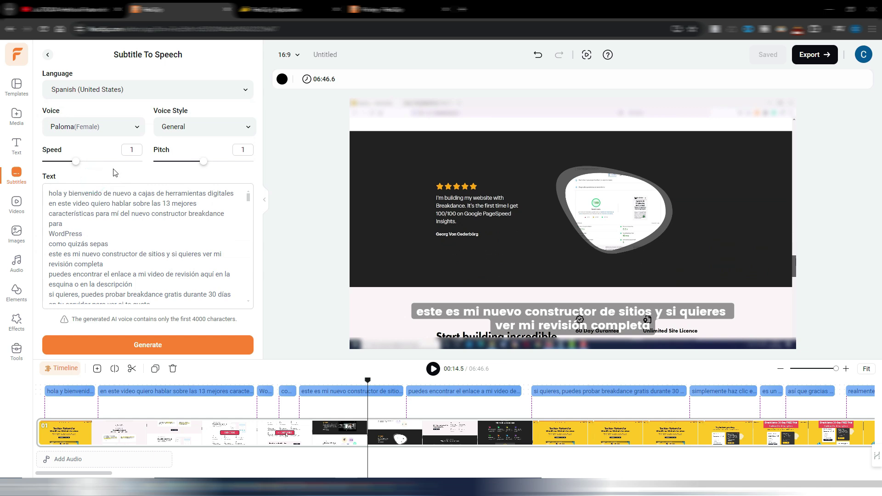
- Preview the Alonso (Male) voice and generate the Spanish speech from the subtitles with it, keeping the General voice style
{"action": "left_click", "coordinate": [200, 129]}
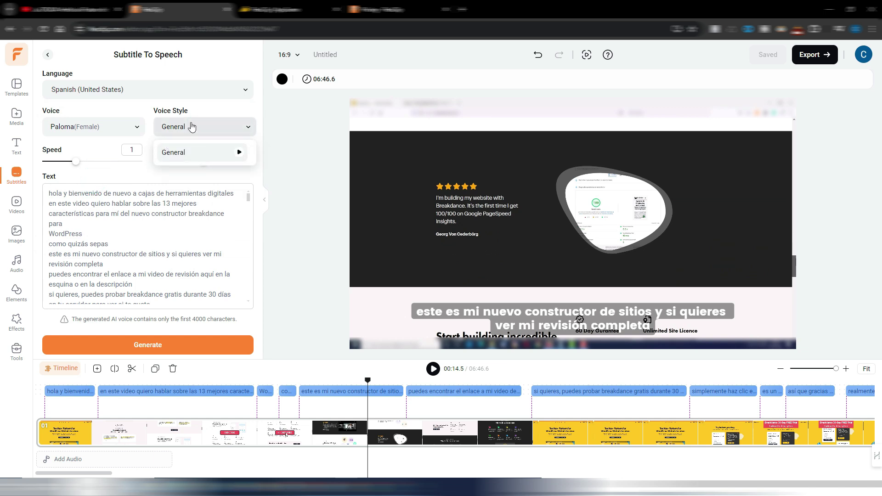
{"action": "left_click", "coordinate": [142, 109]}
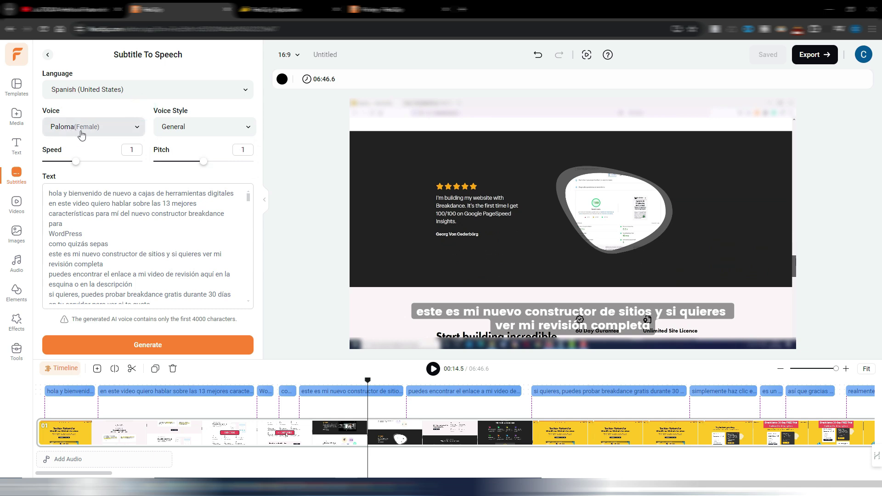
{"action": "left_click", "coordinate": [108, 132]}
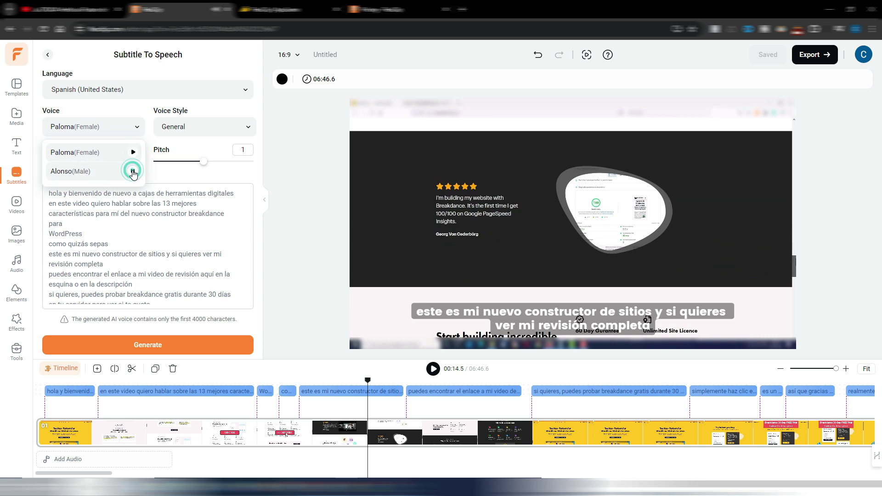
{"action": "left_click", "coordinate": [132, 171]}
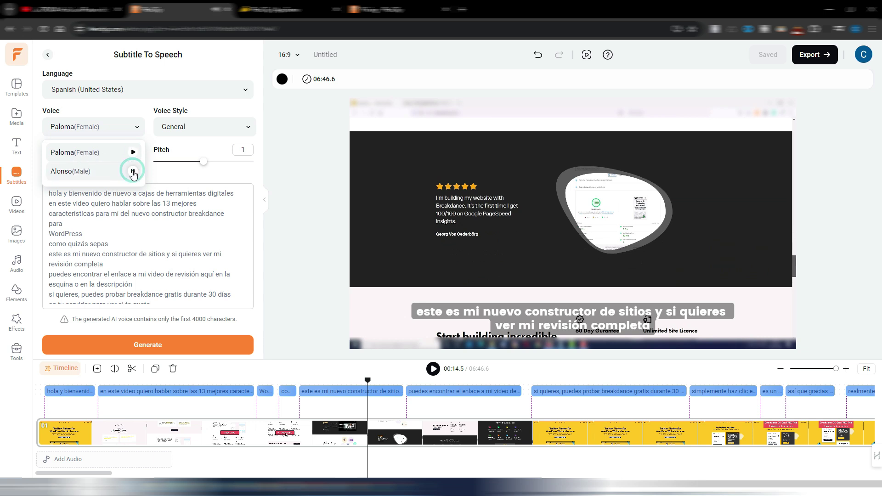
{"action": "left_click", "coordinate": [84, 171]}
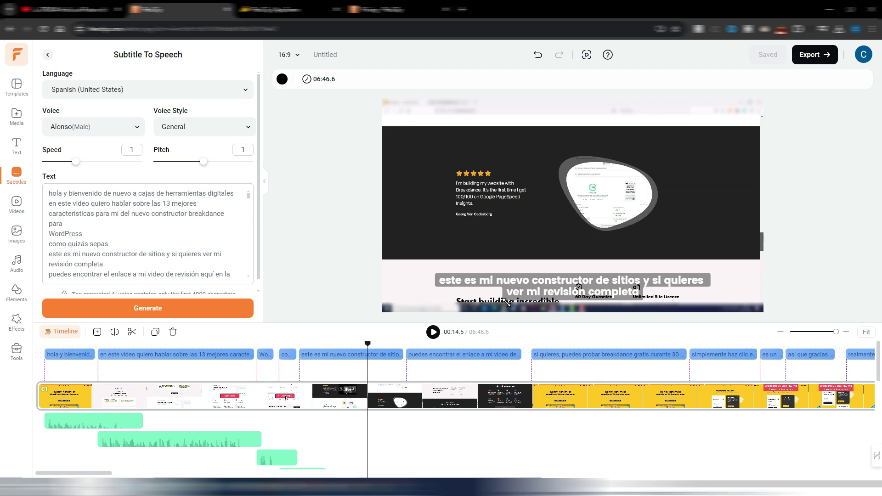
- Detach the original audio from the main video clip and mute the detached track
{"action": "scroll", "coordinate": [723, 399], "scroll_direction": "down", "scroll_amount": 5}
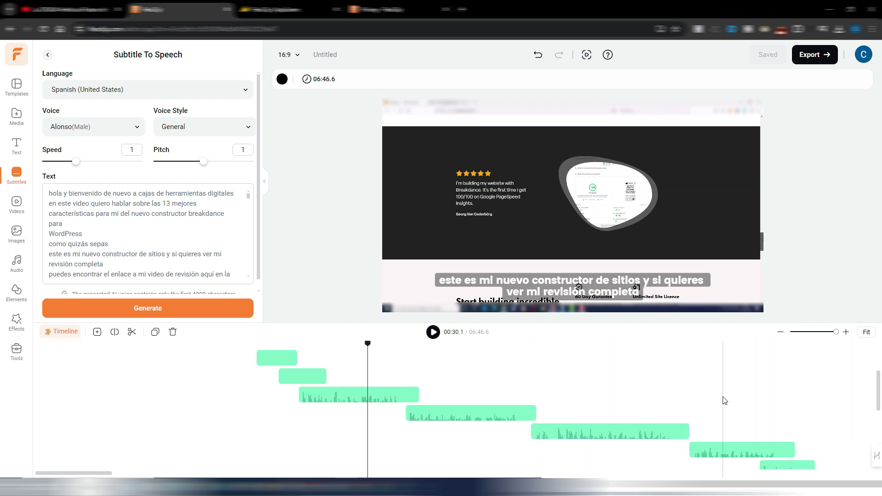
{"action": "scroll", "coordinate": [722, 400], "scroll_direction": "up", "scroll_amount": 5}
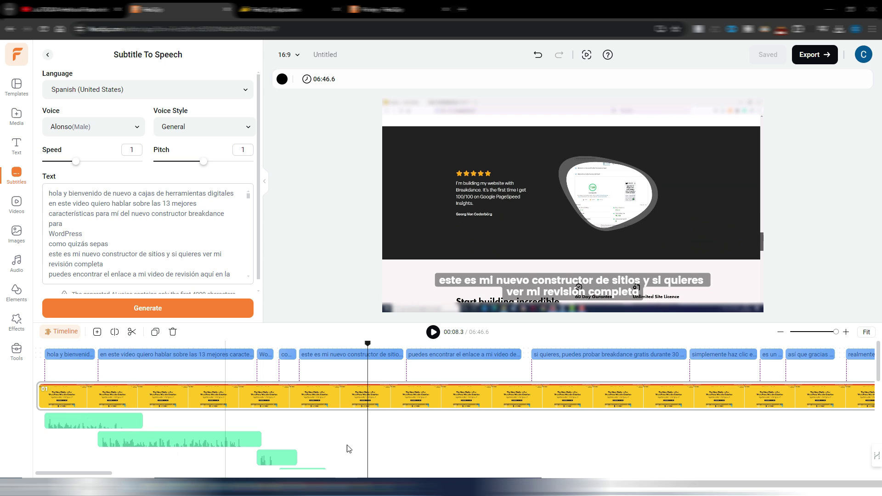
{"action": "scroll", "coordinate": [457, 414], "scroll_direction": "down", "scroll_amount": 5}
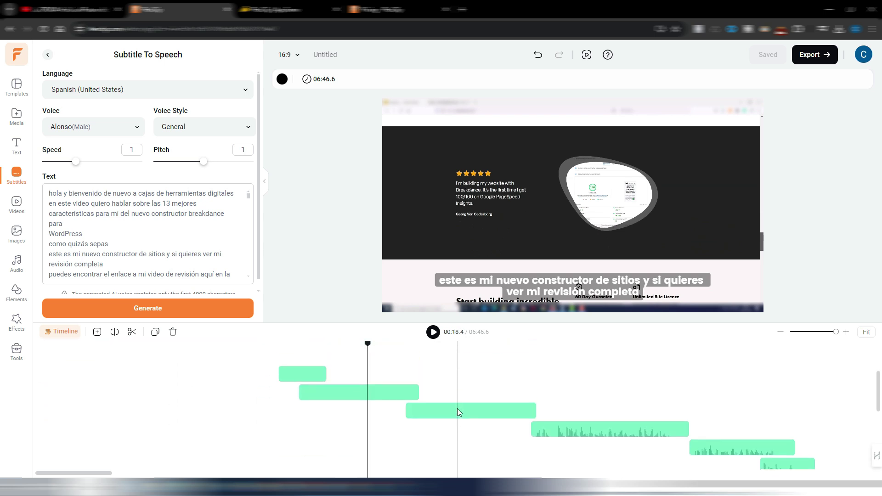
{"action": "scroll", "coordinate": [457, 412], "scroll_direction": "up", "scroll_amount": 5}
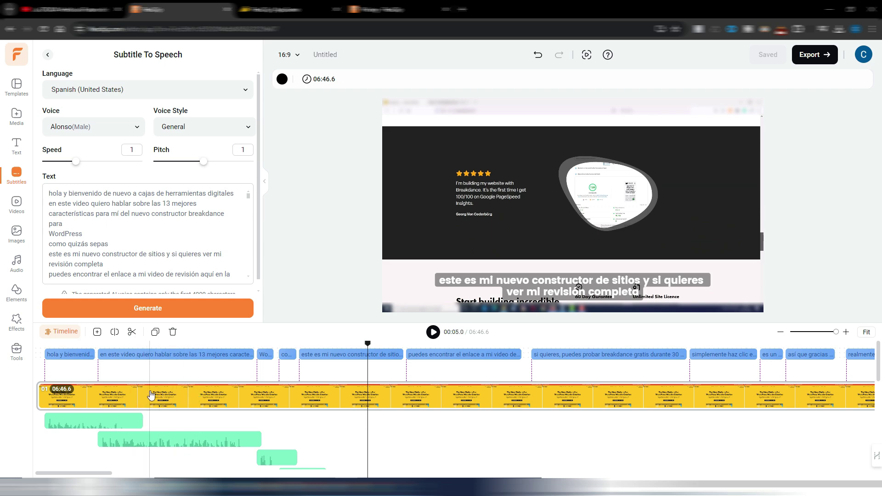
{"action": "right_click", "coordinate": [177, 396]}
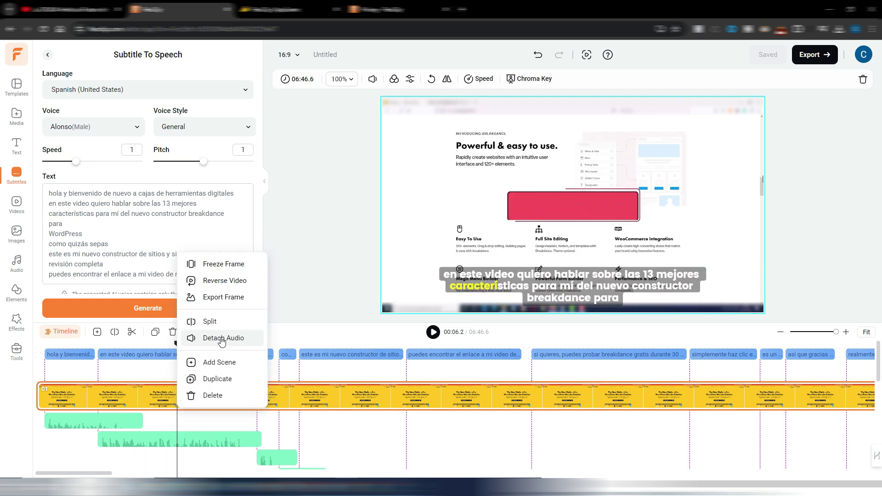
{"action": "left_click", "coordinate": [223, 339]}
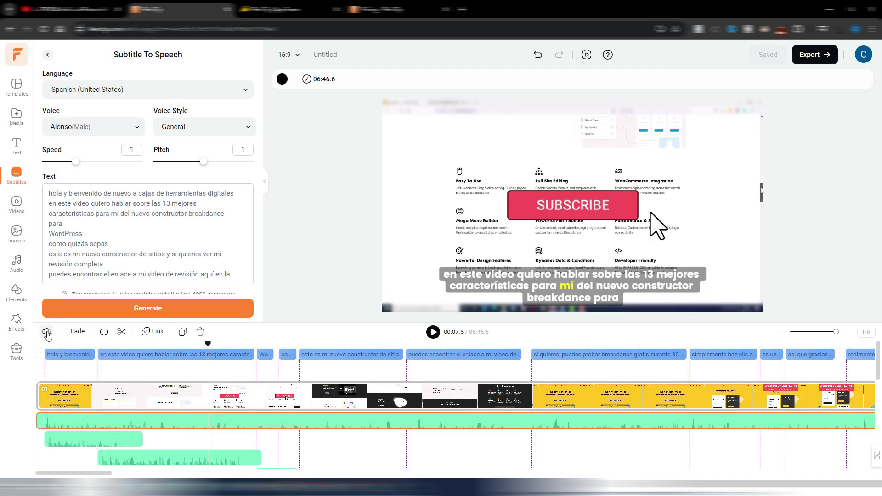
{"action": "left_click", "coordinate": [47, 333]}
{"action": "left_click", "coordinate": [155, 307]}
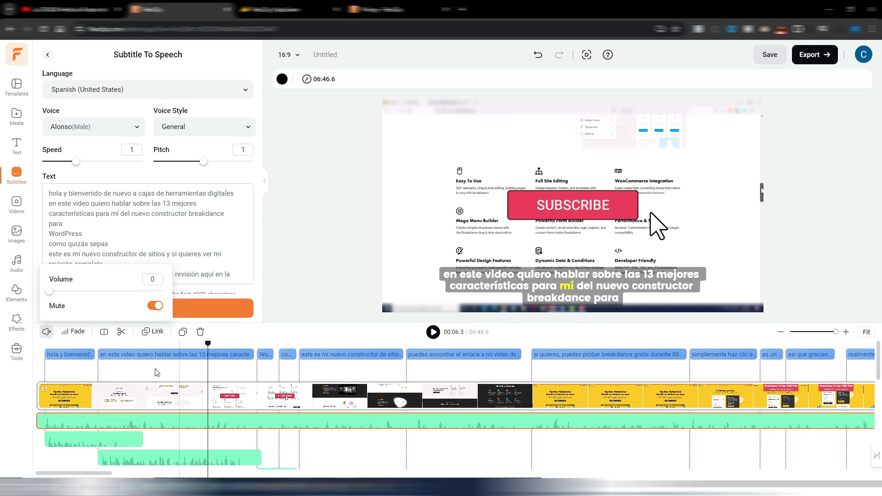
- Return the playhead to the start and play the opening seconds to check the generated Spanish voice-over
{"action": "left_click", "coordinate": [112, 347]}
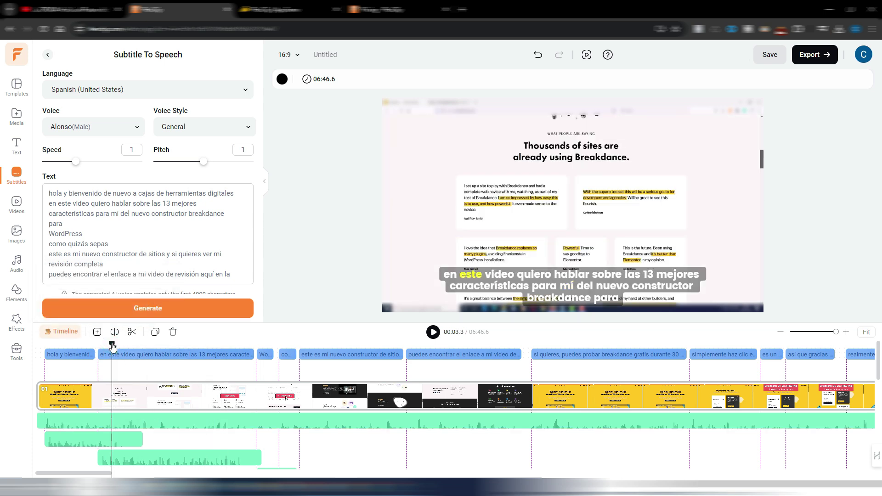
{"action": "left_click_drag", "start_coordinate": [113, 347], "coordinate": [45, 345]}
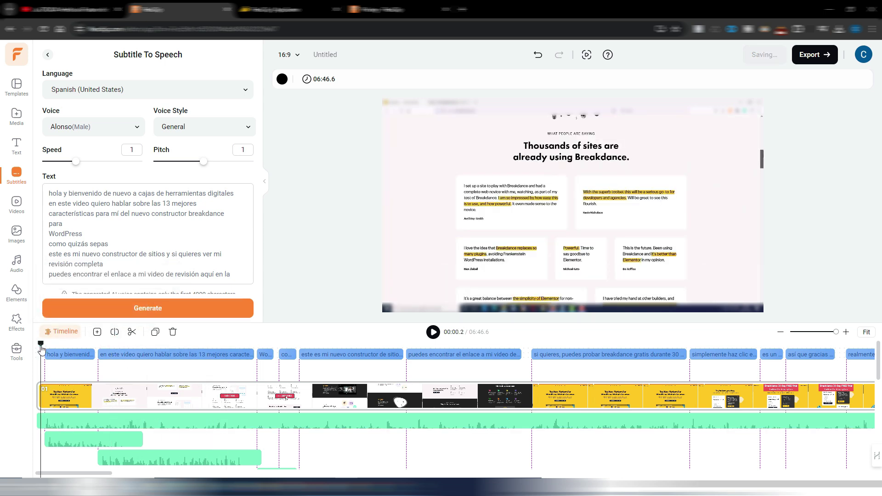
{"action": "left_click", "coordinate": [433, 332]}
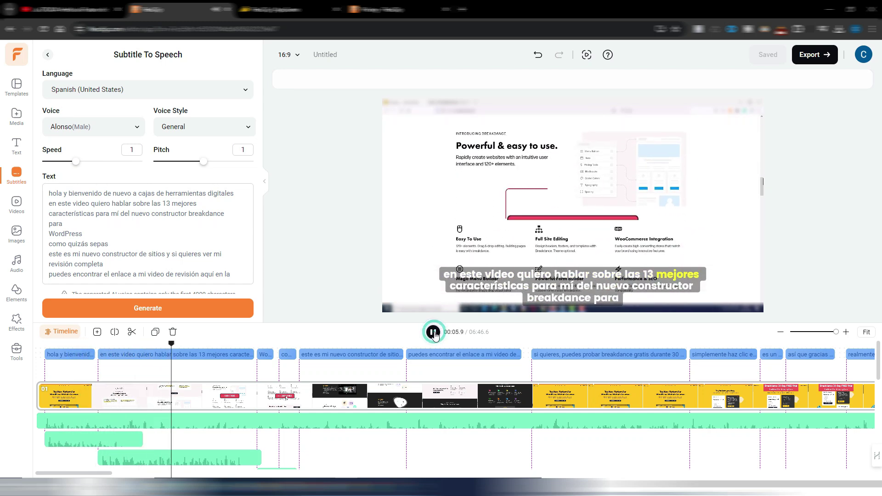
{"action": "left_click", "coordinate": [433, 332]}
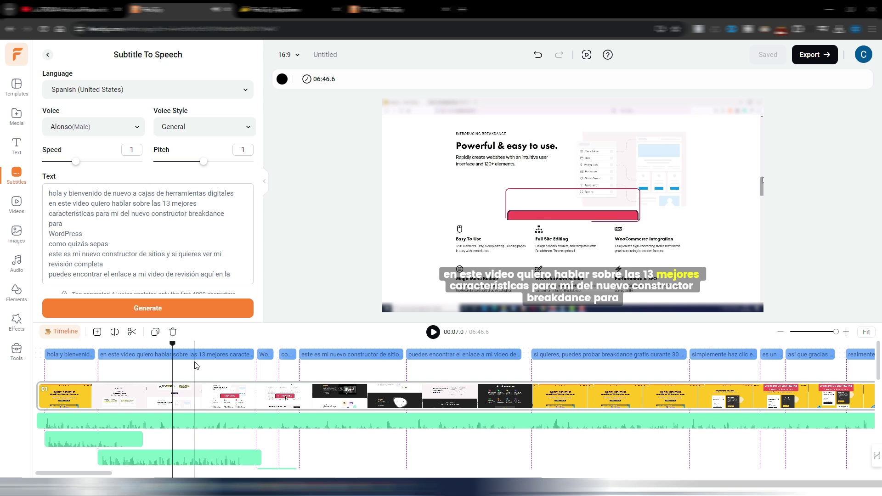
- Delay the second Spanish speech clip by about 0.8 s and play the video from the start to check the voice-over timing
{"action": "scroll", "coordinate": [185, 365], "scroll_direction": "down", "scroll_amount": 1}
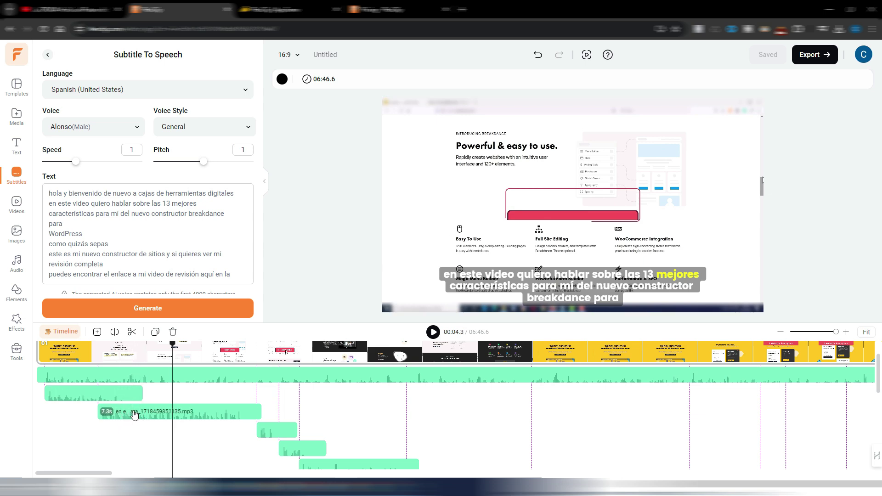
{"action": "left_click_drag", "start_coordinate": [134, 414], "coordinate": [153, 412]}
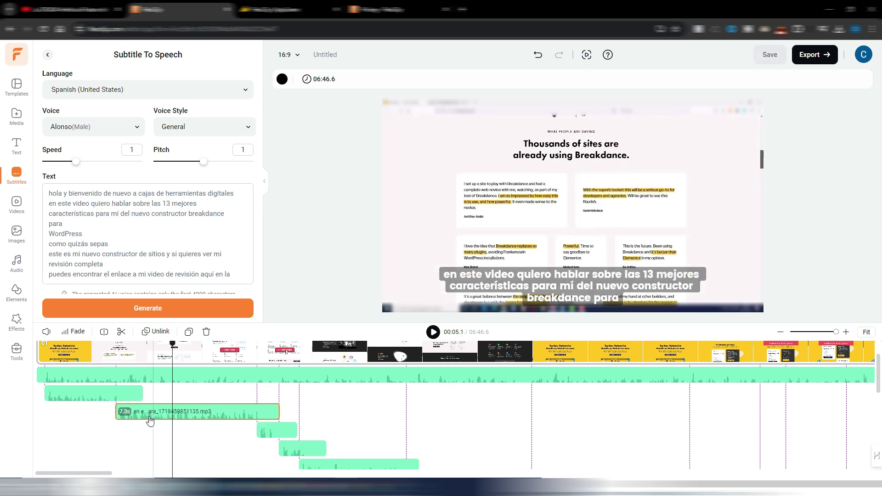
{"action": "left_click", "coordinate": [41, 375]}
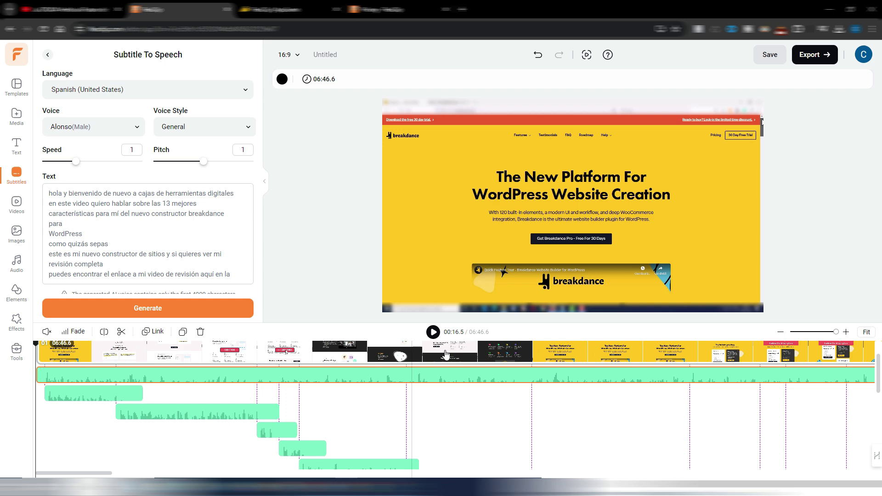
{"action": "left_click", "coordinate": [433, 331]}
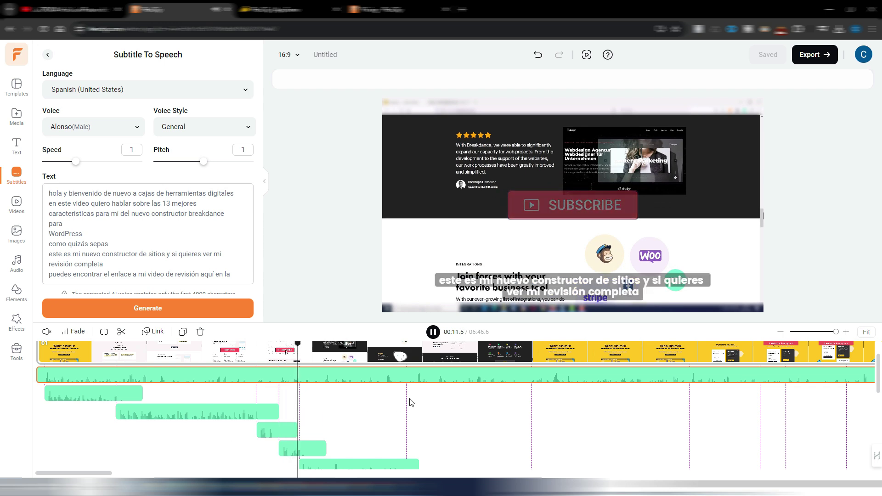
{"action": "scroll", "coordinate": [407, 413], "scroll_direction": "down", "scroll_amount": 2}
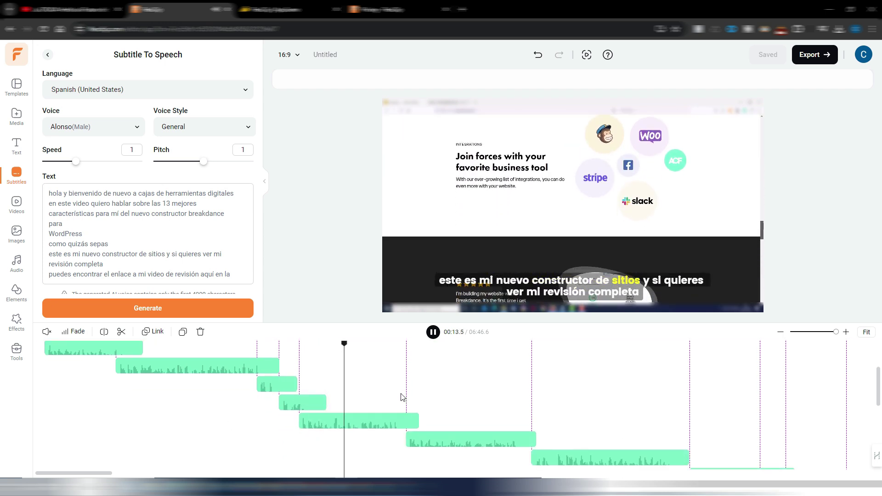
{"action": "scroll", "coordinate": [401, 397], "scroll_direction": "up", "scroll_amount": 2}
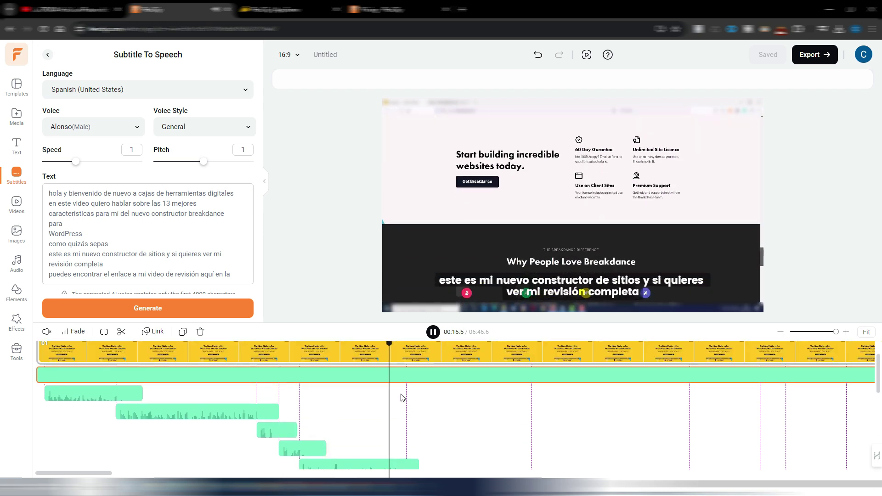
{"action": "scroll", "coordinate": [401, 397], "scroll_direction": "down", "scroll_amount": 2}
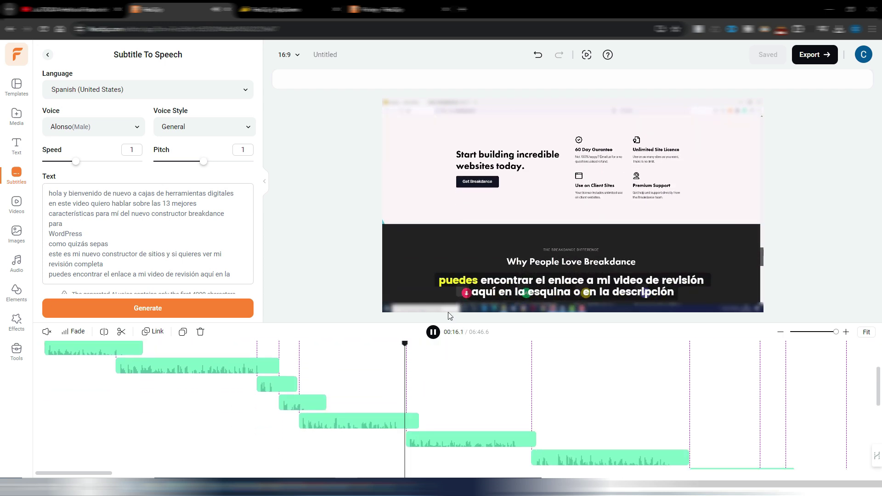
{"action": "left_click", "coordinate": [433, 332]}
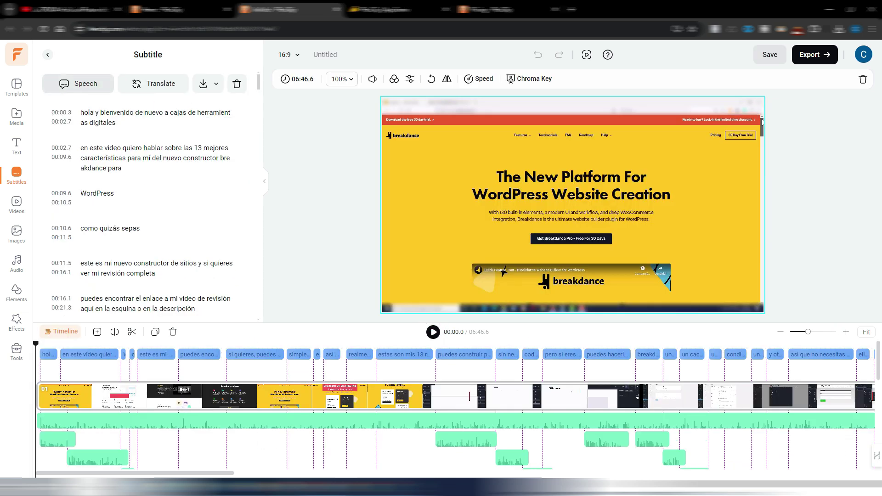
- In the other project, look at the subtitle-to-speech settings and open the Translate Audio to Audio tool
{"action": "left_click", "coordinate": [86, 83]}
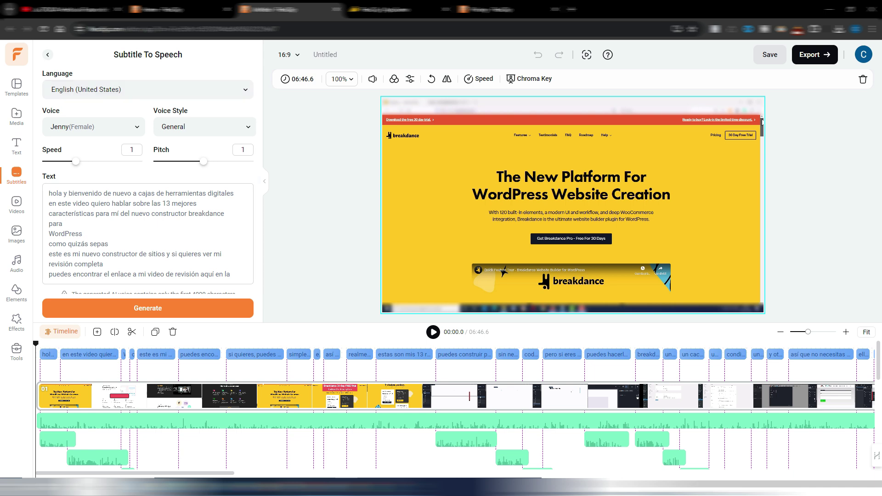
{"action": "left_click", "coordinate": [48, 54]}
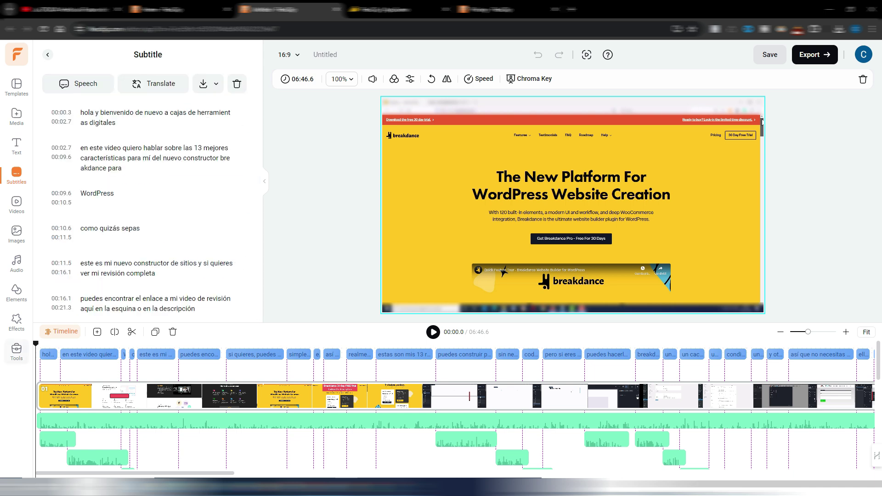
{"action": "left_click", "coordinate": [16, 351]}
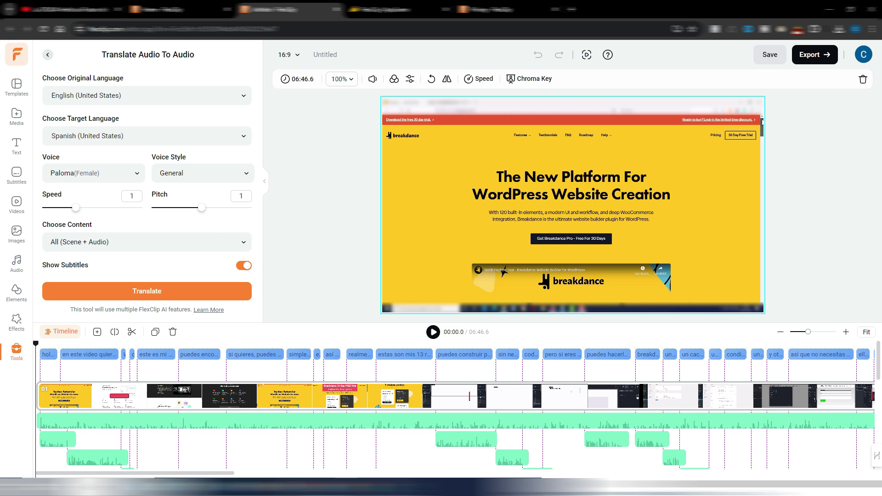
{"action": "left_click", "coordinate": [47, 54]}
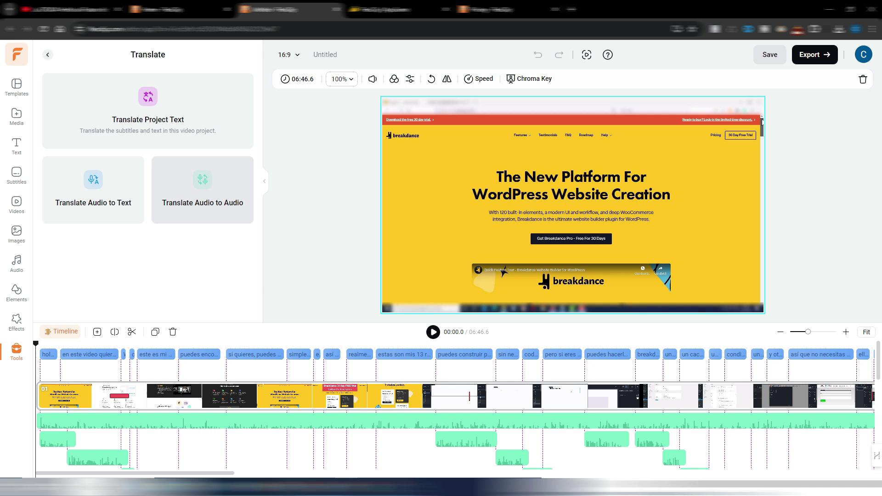
{"action": "left_click", "coordinate": [202, 190]}
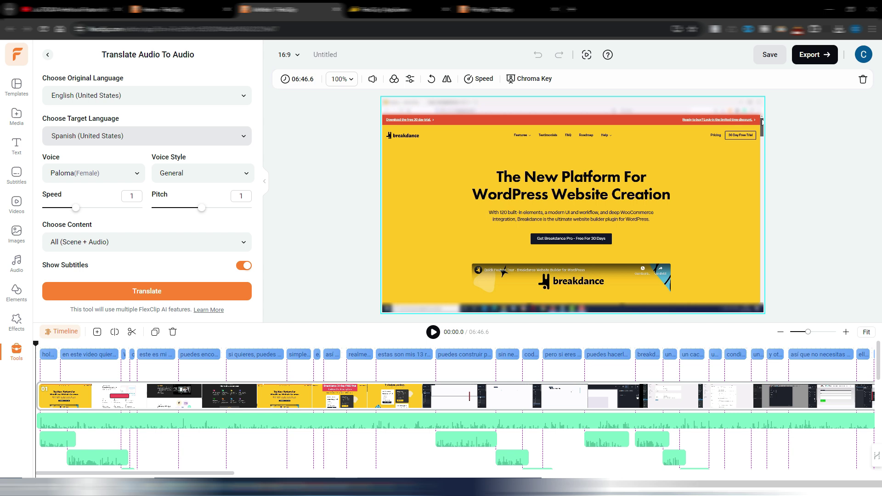
- Review the voices offered for Spanish (United States) and the content options, keeping All (Scene + Audio) as the content
{"action": "left_click", "coordinate": [92, 173]}
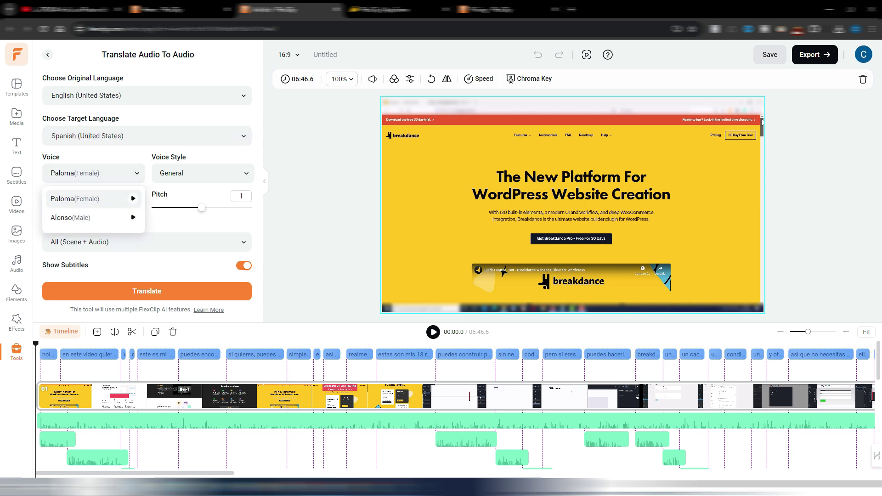
{"action": "key", "text": "Escape"}
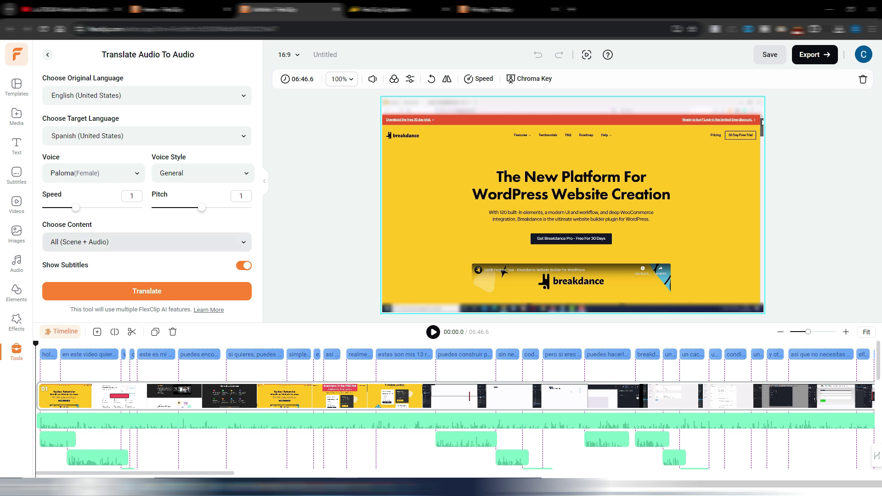
{"action": "left_click", "coordinate": [147, 241]}
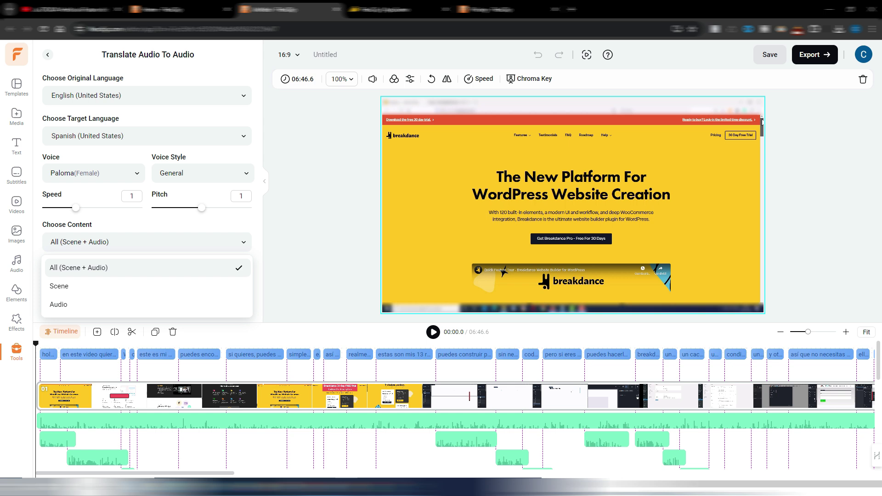
{"action": "left_click", "coordinate": [147, 267]}
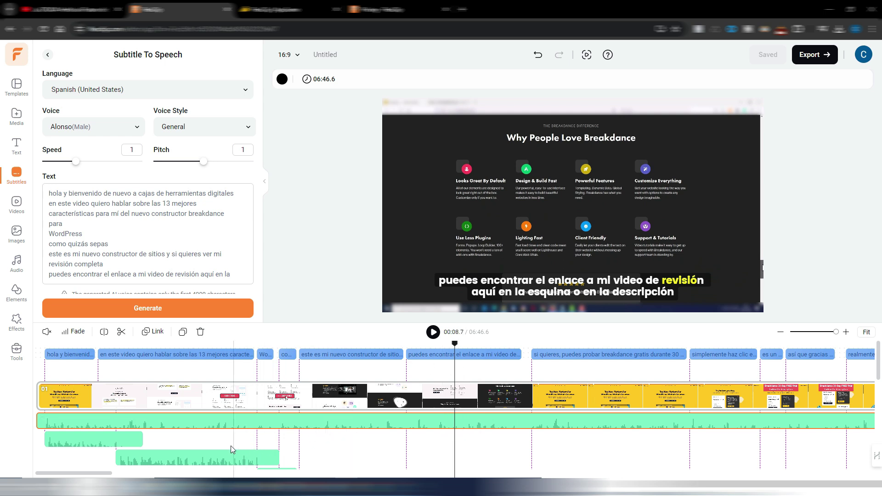
- Return to the first project and look through the staggered Spanish speech tracks on the timeline
{"action": "scroll", "coordinate": [267, 455], "scroll_direction": "down", "scroll_amount": 2}
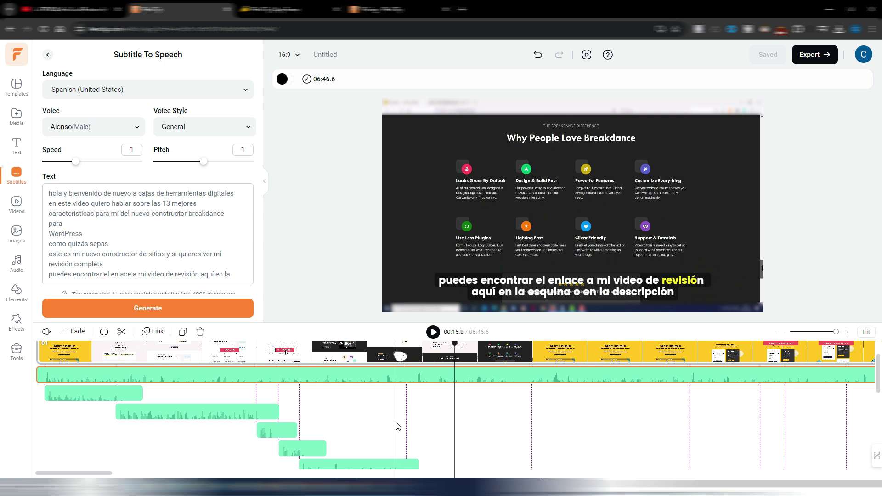
{"action": "scroll", "coordinate": [396, 432], "scroll_direction": "down", "scroll_amount": 3}
{"action": "scroll", "coordinate": [398, 424], "scroll_direction": "up", "scroll_amount": 3}
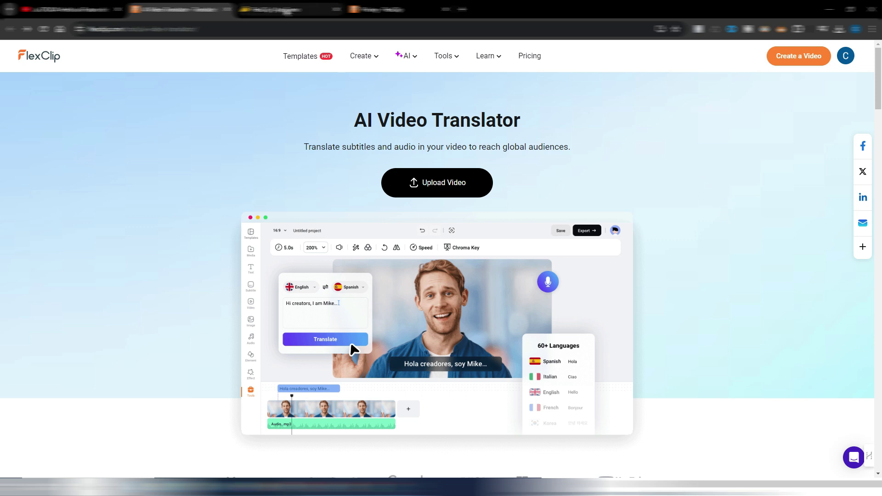
- Switch to FlexClip's AppSumo page and view its one-time purchase plans and features
{"action": "left_click", "coordinate": [285, 10]}
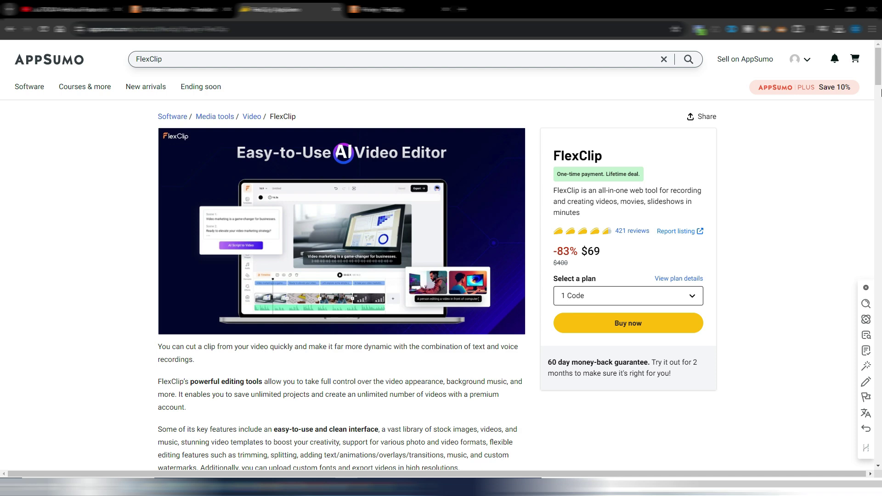
{"action": "left_click_drag", "start_coordinate": [878, 69], "coordinate": [878, 290]}
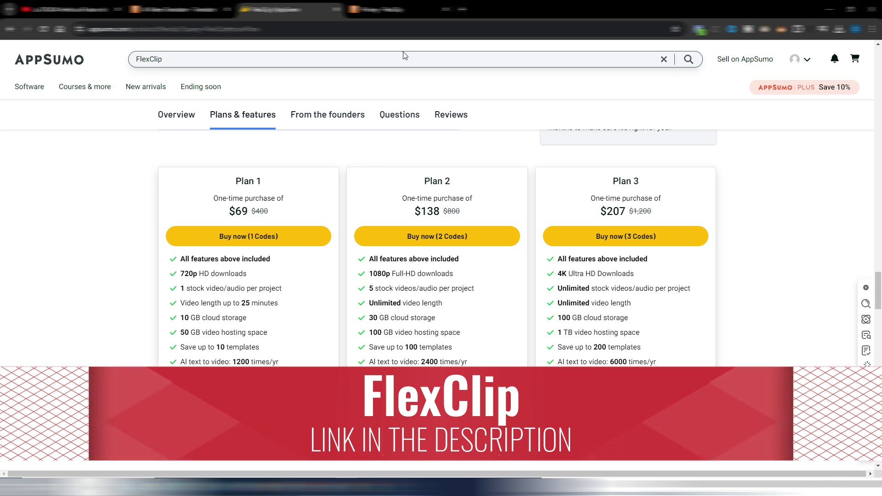
- Compare monthly and annual billing for the subscription plans on FlexClip's pricing page and return to the AI Video Translator page
{"action": "left_click", "coordinate": [386, 9]}
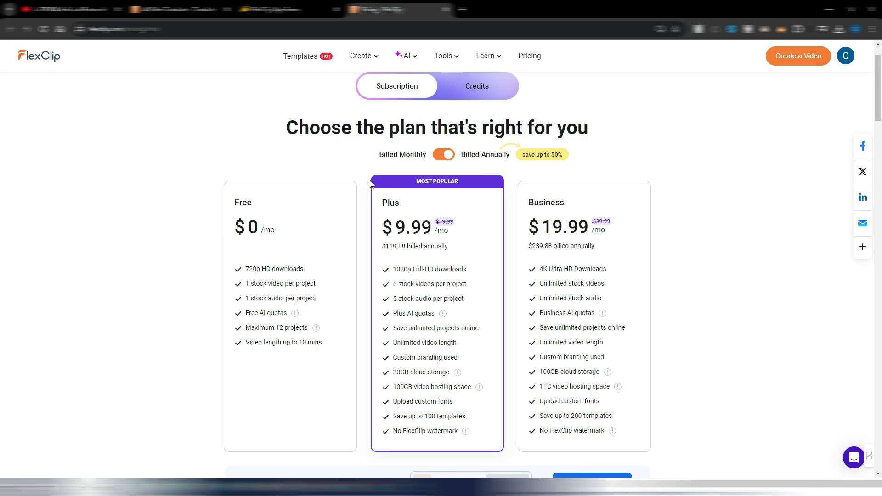
{"action": "left_click", "coordinate": [443, 155]}
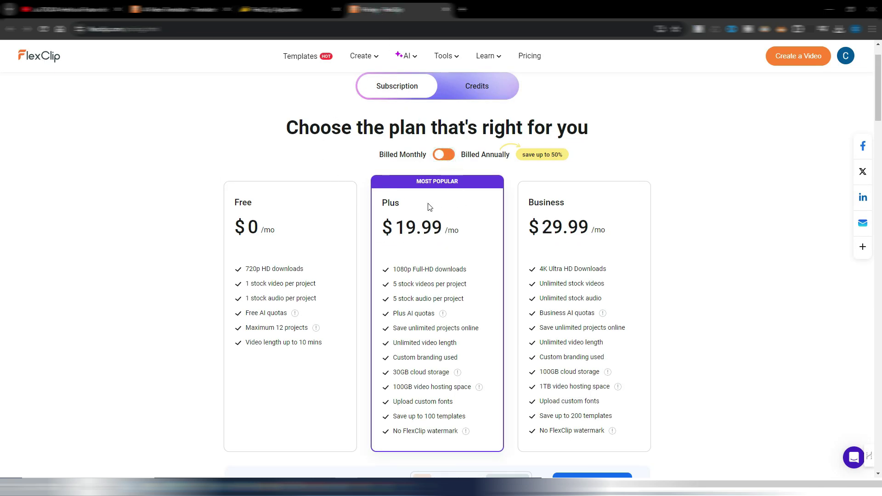
{"action": "left_click", "coordinate": [444, 158]}
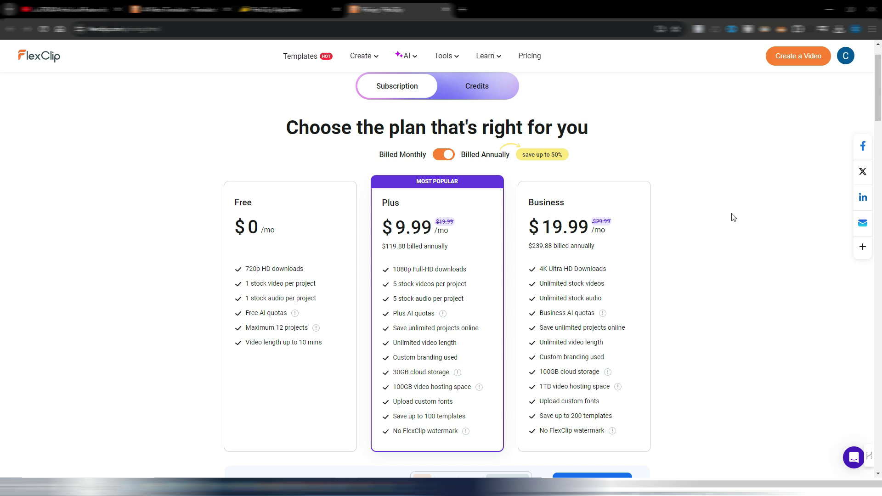
{"action": "scroll", "coordinate": [746, 231], "scroll_direction": "up", "scroll_amount": 1}
{"action": "key", "text": "ctrl+shift+Tab"}
{"action": "key", "text": "ctrl+shift+Tab"}
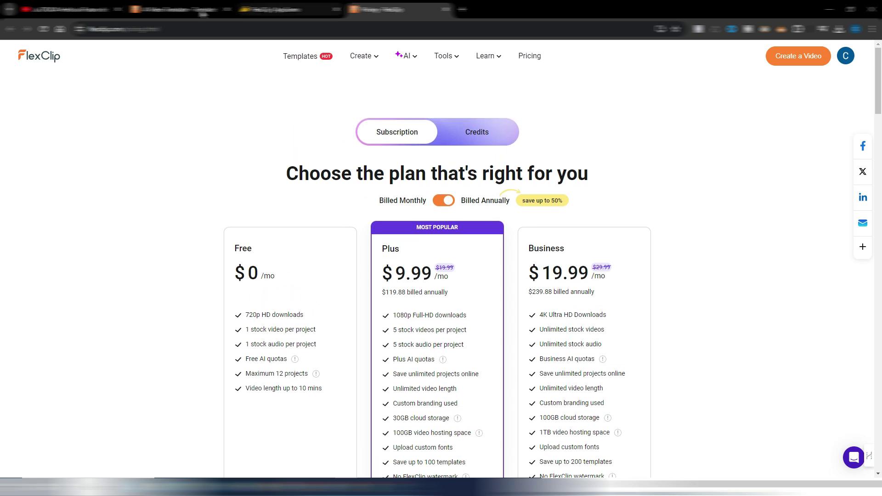